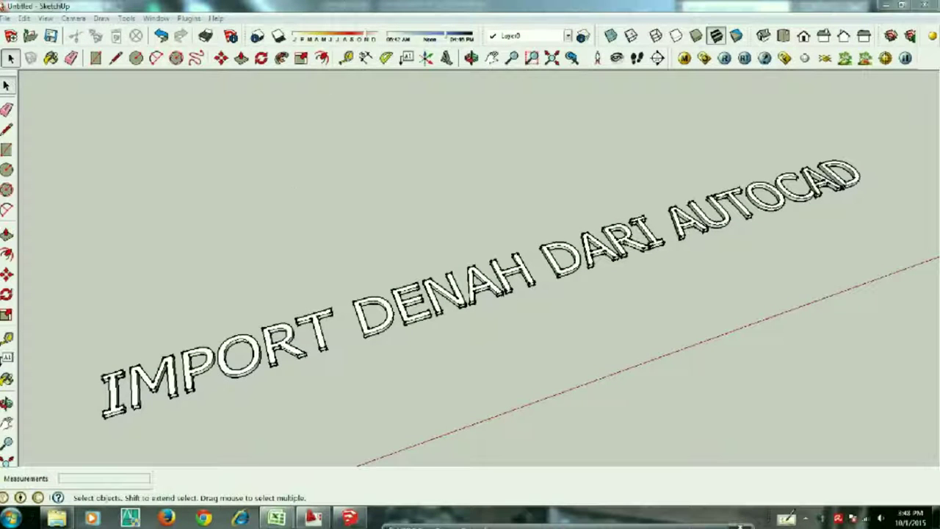
# Import the AutoCAD file 'type 45.dwg' as a floor plan and dismiss the import summary.
pyautogui.click(7, 18)
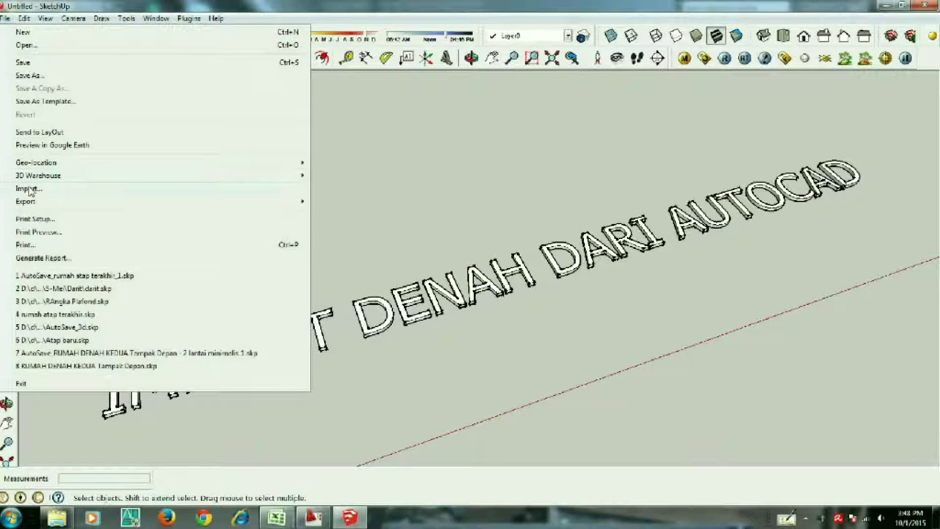
pyautogui.click(28, 189)
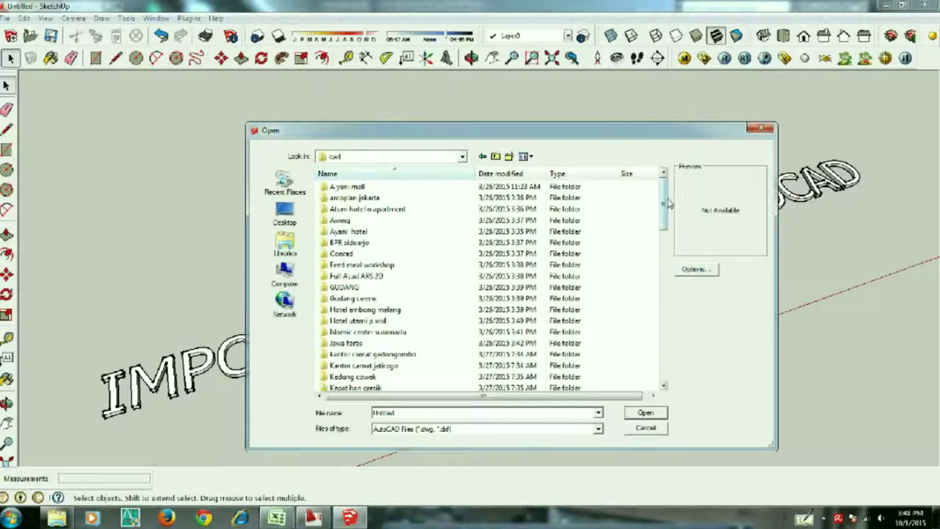
pyautogui.moveTo(665, 202); pyautogui.dragTo(664, 349)
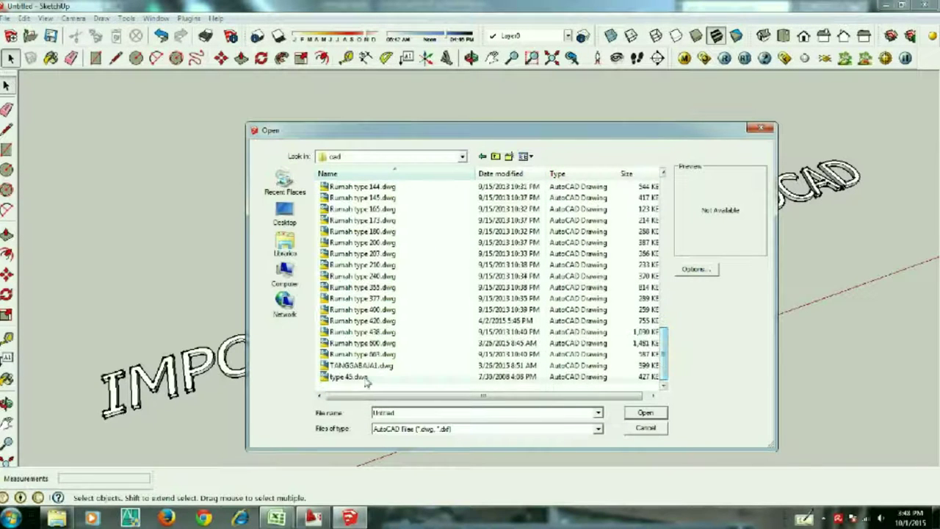
pyautogui.click(349, 377)
pyautogui.click(639, 413)
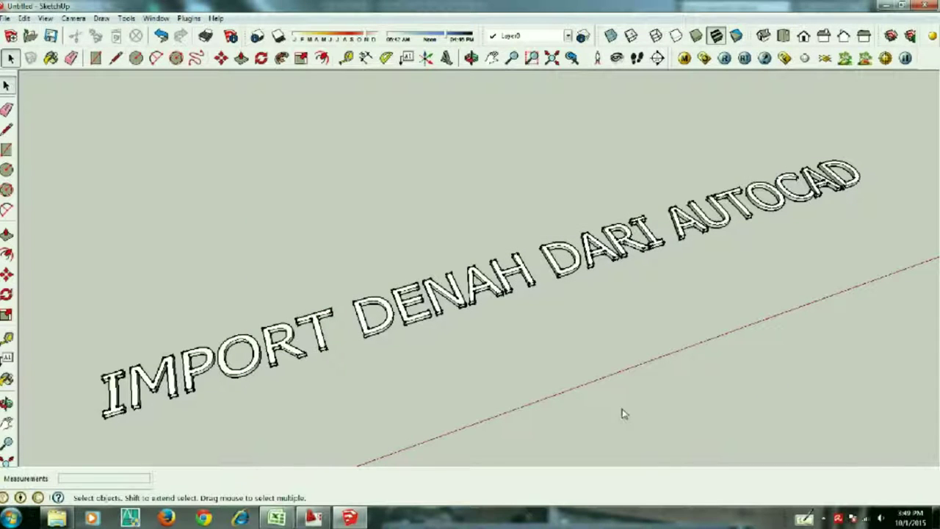
pyautogui.click(528, 338)
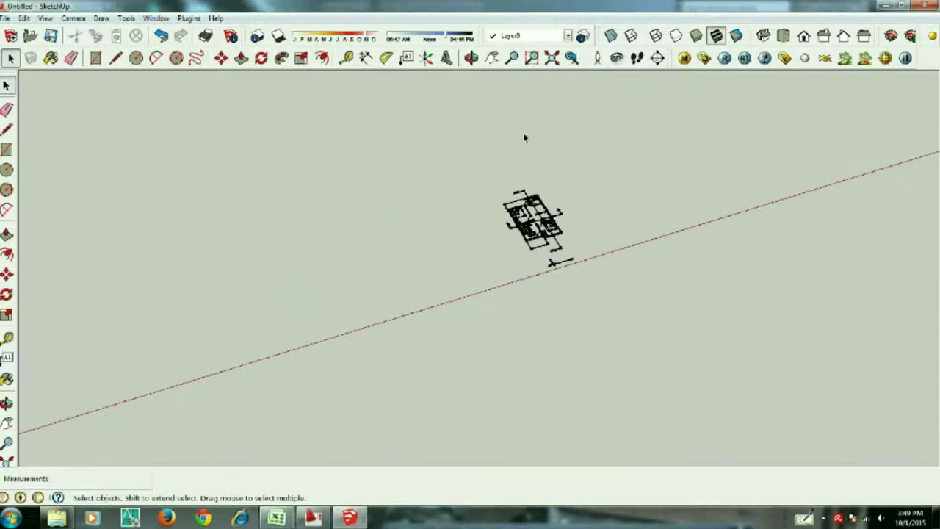
# Orbit and zoom to a top-down view of the imported floor plan.
pyautogui.click(470, 58)
pyautogui.moveTo(457, 83); pyautogui.dragTo(593, 216)
pyautogui.scroll(3, 598, 233)
pyautogui.scroll(2, 598, 233)
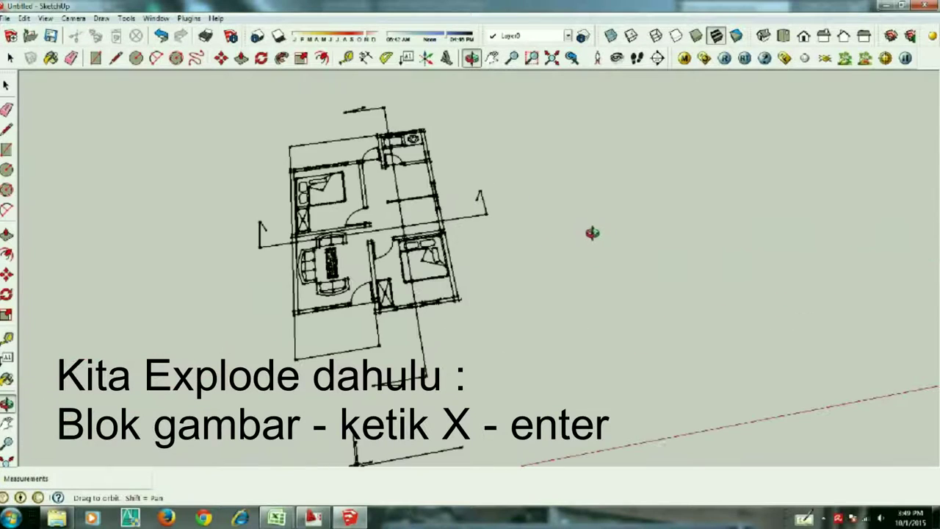
pyautogui.scroll(-2, 428, 309)
pyautogui.scroll(2, 424, 380)
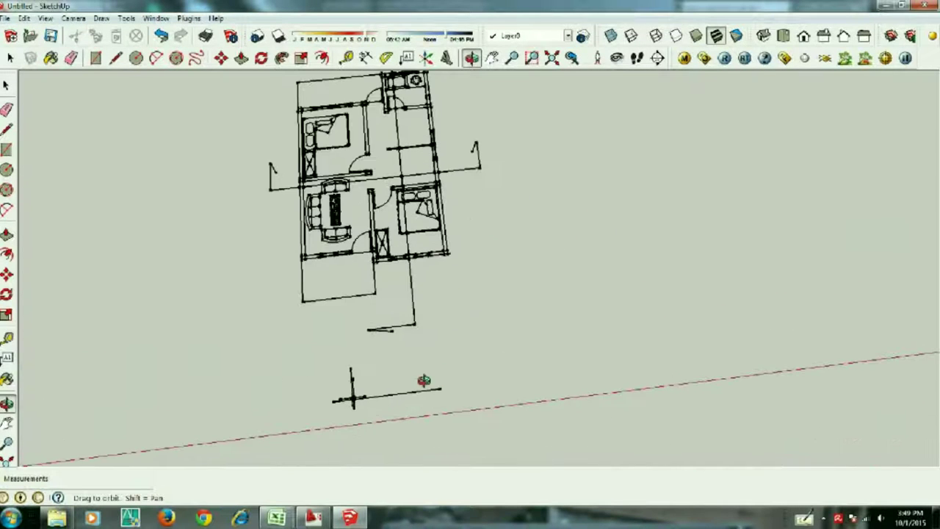
# Erase the stray lines below the plan and the small triangle's bottom edge.
pyautogui.click(70, 58)
pyautogui.moveTo(430, 409); pyautogui.dragTo(354, 397)
pyautogui.moveTo(384, 321)
pyautogui.mouseDown()
pyautogui.moveTo(425, 309)
pyautogui.moveTo(405, 227)
pyautogui.mouseUp()
pyautogui.scroll(3, 405, 226)
pyautogui.moveTo(432, 326)
pyautogui.mouseDown()
pyautogui.moveTo(409, 335)
pyautogui.moveTo(384, 316)
pyautogui.moveTo(310, 332)
pyautogui.moveTo(323, 384)
pyautogui.mouseUp()
pyautogui.scroll(2, 323, 386)
pyautogui.scroll(3, 301, 420)
pyautogui.moveTo(307, 442)
pyautogui.mouseDown()
pyautogui.moveTo(321, 408)
pyautogui.moveTo(312, 422)
pyautogui.moveTo(300, 414)
pyautogui.moveTo(426, 277)
pyautogui.mouseUp()
pyautogui.scroll(-3, 443, 330)
pyautogui.scroll(-2, 443, 330)
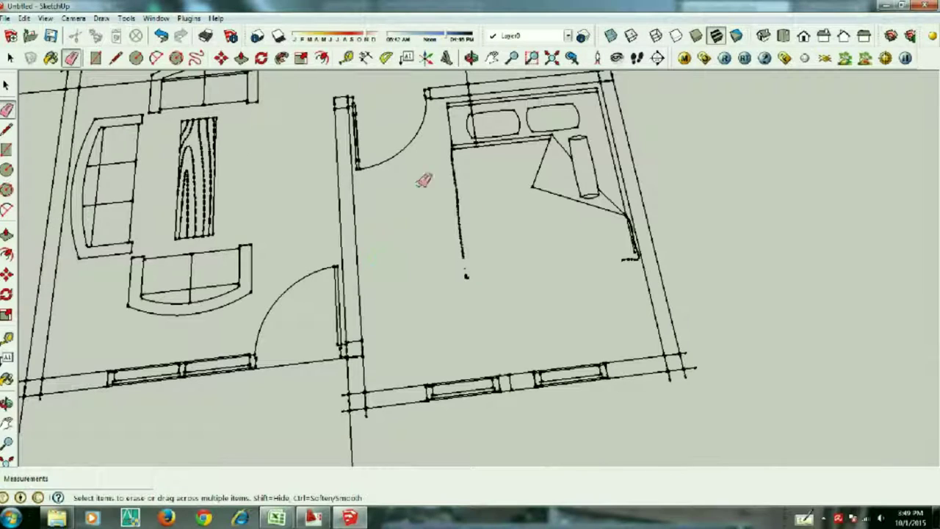
# Box-select and delete the bed lines, including the diagonal ones, in the right room.
pyautogui.click(10, 58)
pyautogui.scroll(-4, 406, 193)
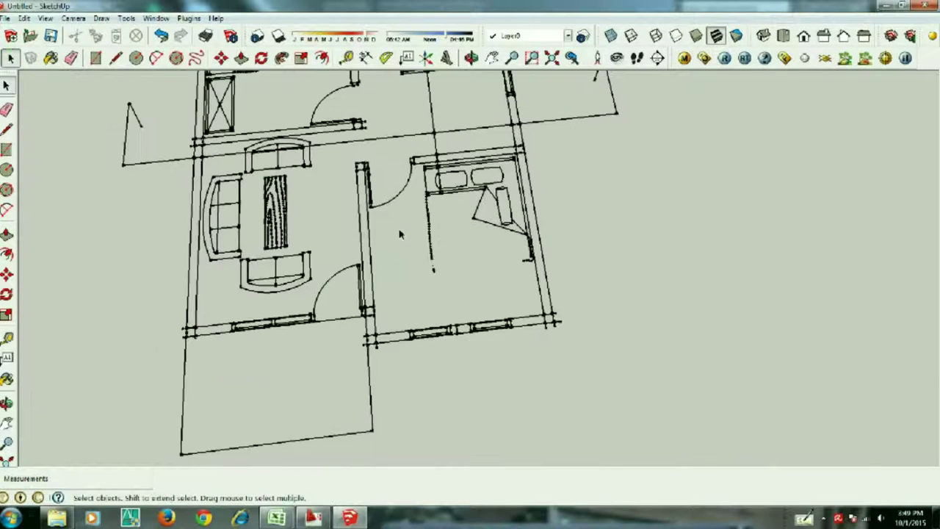
pyautogui.scroll(2, 406, 193)
pyautogui.moveTo(419, 173)
pyautogui.mouseDown()
pyautogui.moveTo(507, 274)
pyautogui.moveTo(422, 176)
pyautogui.mouseUp()
pyautogui.press('Delete')
pyautogui.scroll(2, 525, 253)
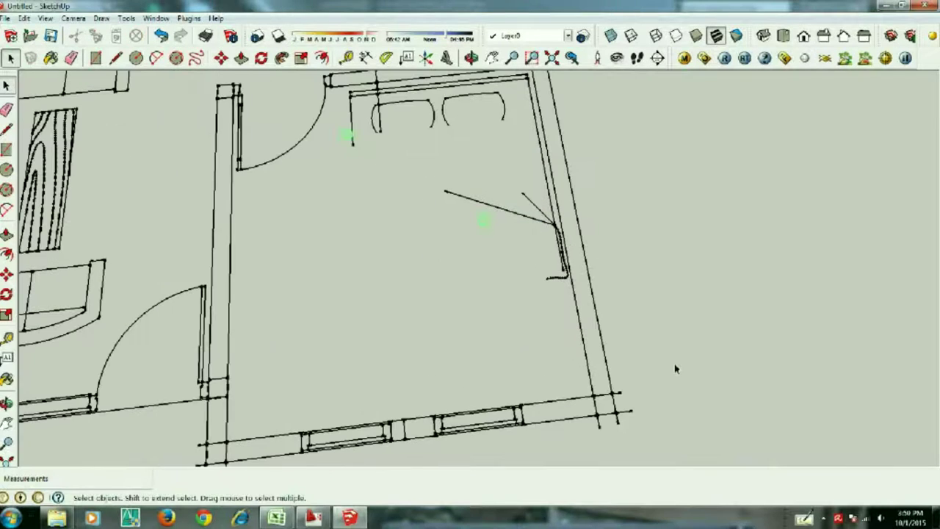
pyautogui.moveTo(394, 130); pyautogui.dragTo(669, 351)
pyautogui.press('Delete')
pyautogui.scroll(-2, 437, 141)
pyautogui.scroll(3, 437, 142)
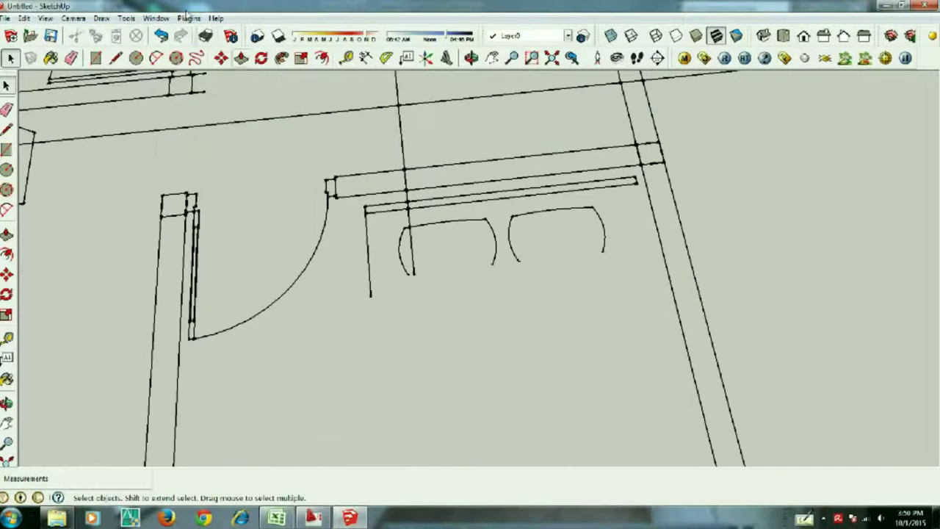
# Erase the pillow arcs, the lower bed edge and the vertical bed line stub.
pyautogui.press('e')
pyautogui.moveTo(527, 214)
pyautogui.mouseDown()
pyautogui.moveTo(393, 231)
pyautogui.moveTo(370, 207)
pyautogui.moveTo(416, 206)
pyautogui.moveTo(414, 231)
pyautogui.moveTo(414, 221)
pyautogui.mouseUp()
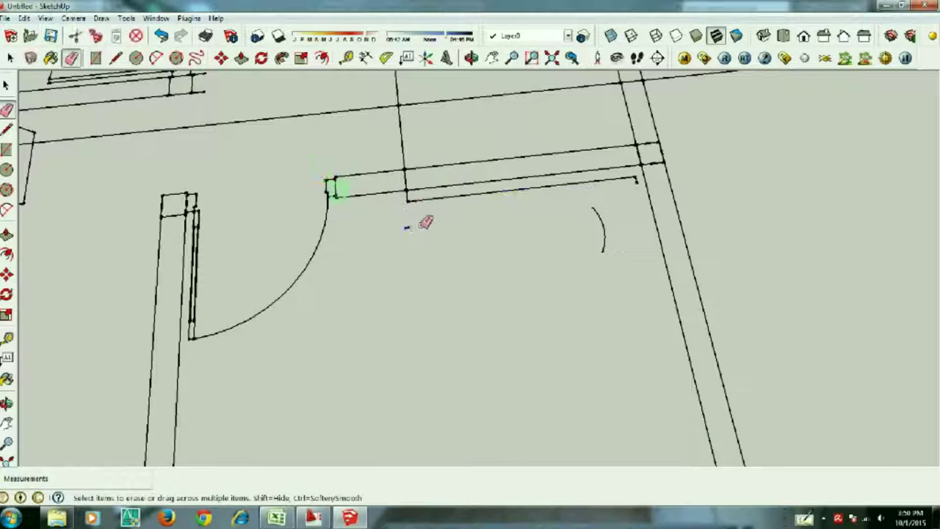
pyautogui.moveTo(519, 222); pyautogui.dragTo(619, 237)
pyautogui.scroll(3, 629, 178)
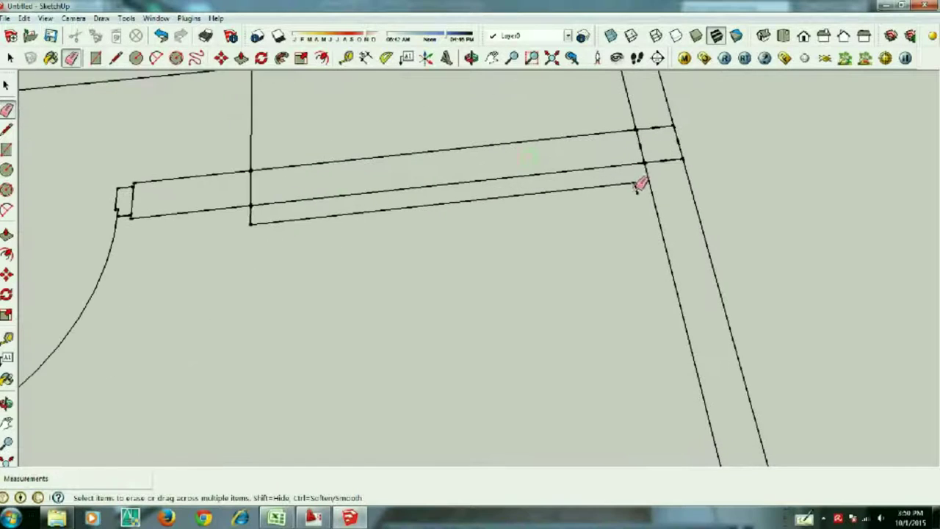
pyautogui.click(636, 185)
pyautogui.moveTo(257, 216); pyautogui.dragTo(260, 199)
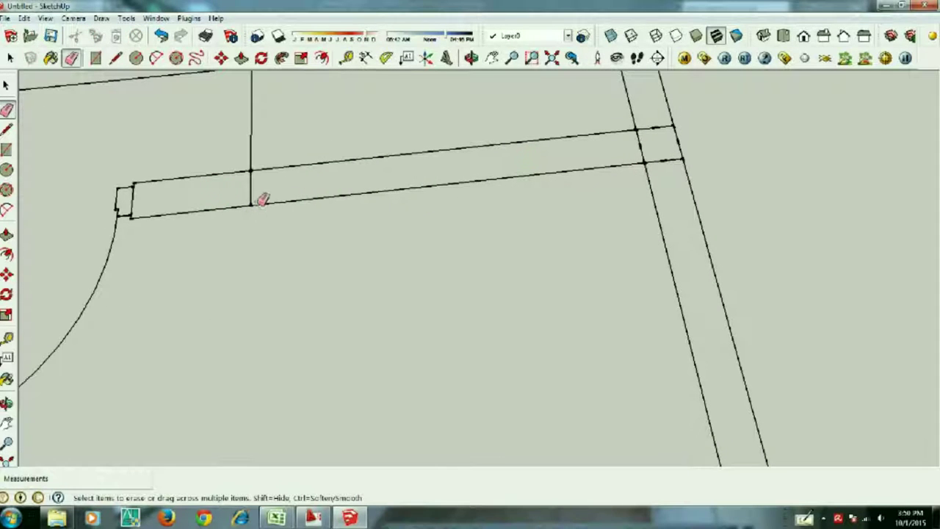
pyautogui.scroll(-3, 387, 301)
pyautogui.scroll(-2, 336, 235)
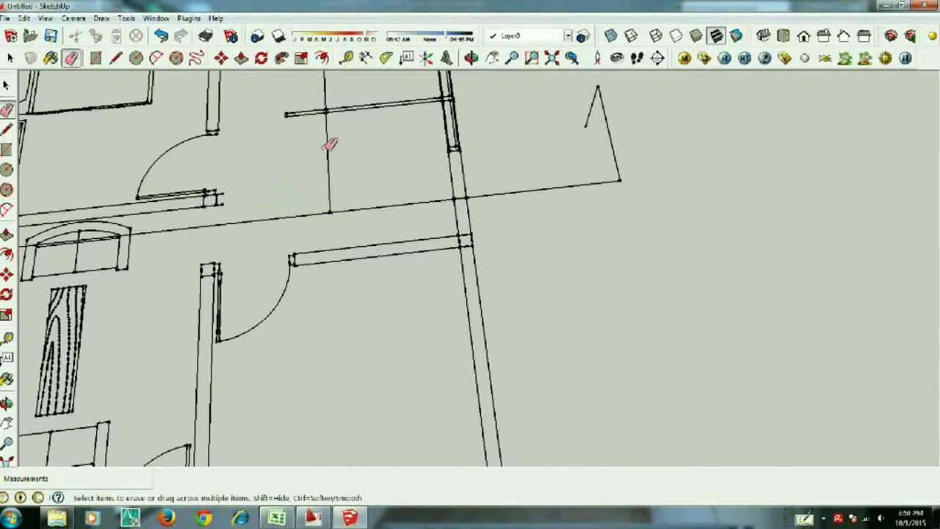
pyautogui.scroll(-4, 482, 278)
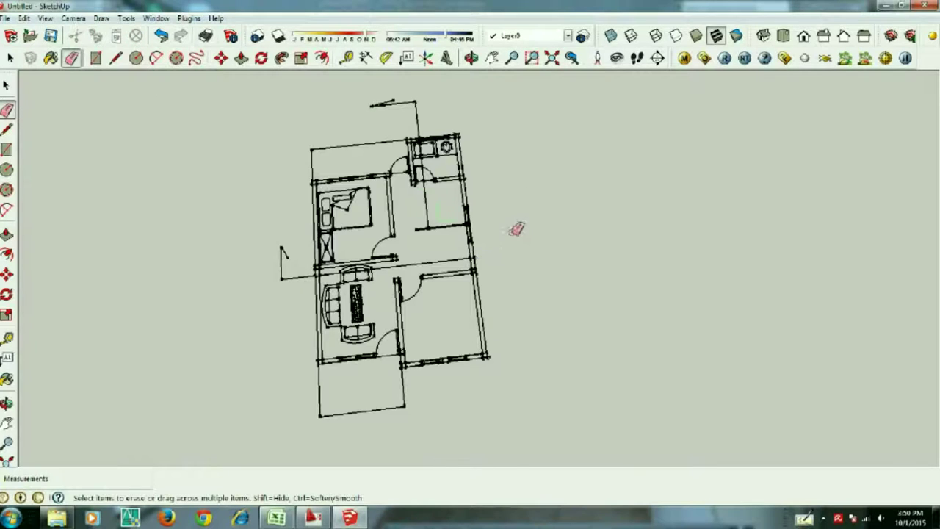
# Erase the sofa and the three leftover sketch lines on the left.
pyautogui.scroll(1, 467, 256)
pyautogui.scroll(4, 467, 255)
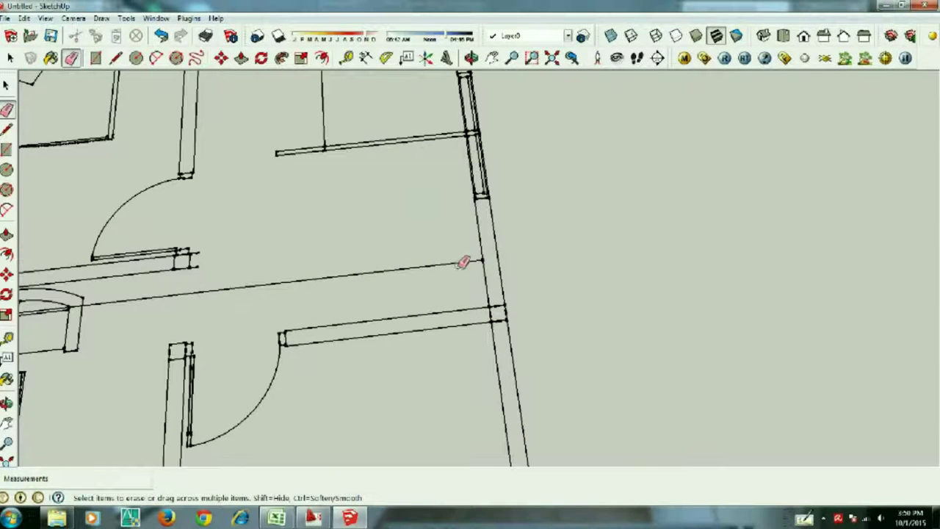
pyautogui.scroll(-3, 559, 253)
pyautogui.scroll(3, 287, 327)
pyautogui.scroll(-1, 301, 353)
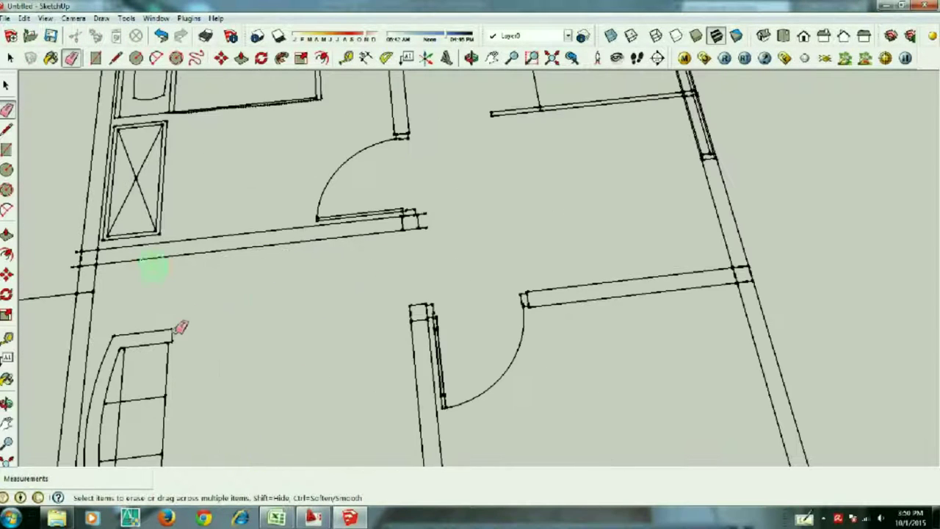
pyautogui.scroll(-2, 181, 327)
pyautogui.scroll(-2, 356, 289)
pyautogui.scroll(-1, 418, 155)
pyautogui.scroll(2, 359, 387)
pyautogui.click(332, 360)
pyautogui.scroll(-1, 419, 330)
pyautogui.scroll(-1, 399, 393)
pyautogui.scroll(1, 399, 393)
pyautogui.scroll(1, 390, 373)
pyautogui.scroll(-2, 273, 235)
pyautogui.scroll(2, 273, 229)
pyautogui.scroll(2, 268, 236)
pyautogui.scroll(1, 235, 279)
pyautogui.scroll(-1, 213, 294)
pyautogui.click(178, 296)
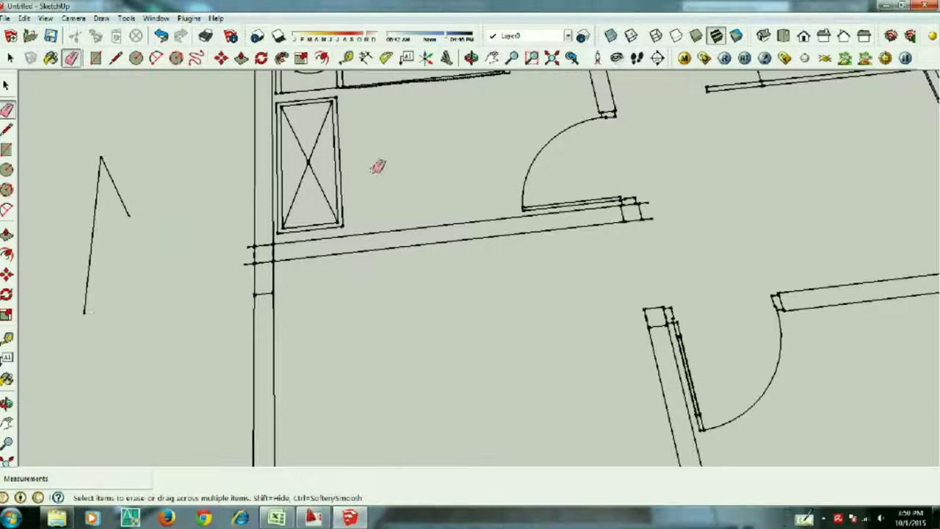
pyautogui.click(110, 173)
pyautogui.click(103, 176)
# Erase part of the window box, the wall-corner lines, the triangle marker and the bed box's bottom edge.
pyautogui.scroll(2, 355, 224)
pyautogui.moveTo(355, 224); pyautogui.dragTo(342, 222)
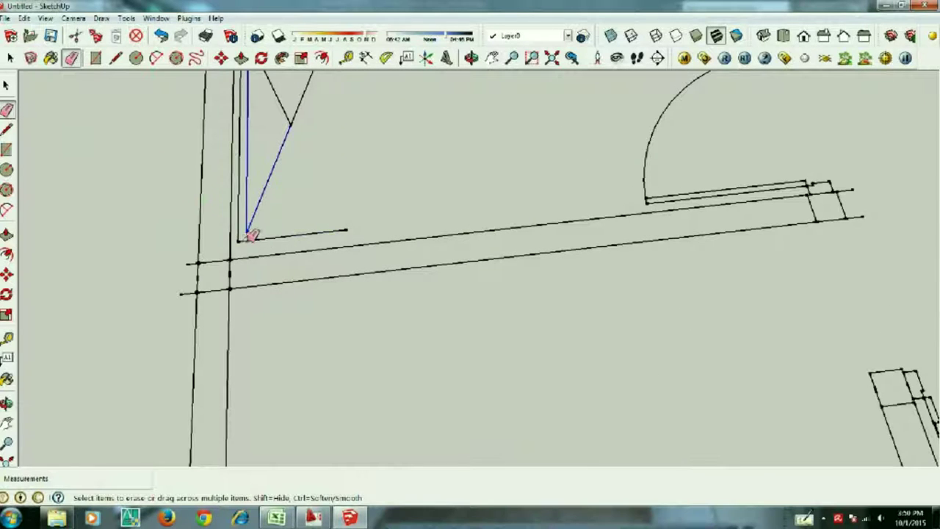
pyautogui.moveTo(250, 235); pyautogui.dragTo(242, 237)
pyautogui.scroll(-2, 287, 178)
pyautogui.scroll(1, 279, 96)
pyautogui.scroll(1, 279, 95)
pyautogui.moveTo(299, 189); pyautogui.dragTo(328, 87)
pyautogui.scroll(-2, 287, 210)
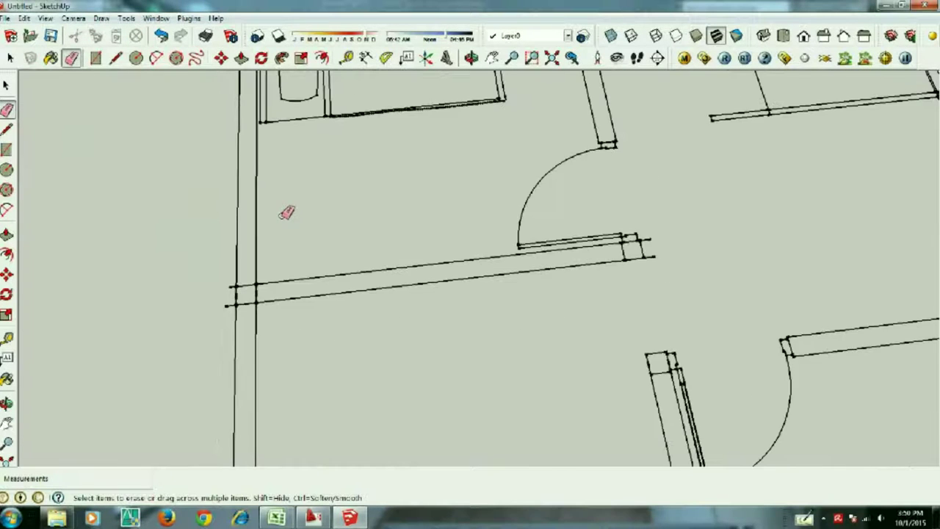
pyautogui.scroll(-1, 346, 283)
pyautogui.moveTo(395, 157); pyautogui.dragTo(403, 166)
# Erase the toilet fixture, the small curve and the stray edges around the small box.
pyautogui.scroll(-2, 409, 262)
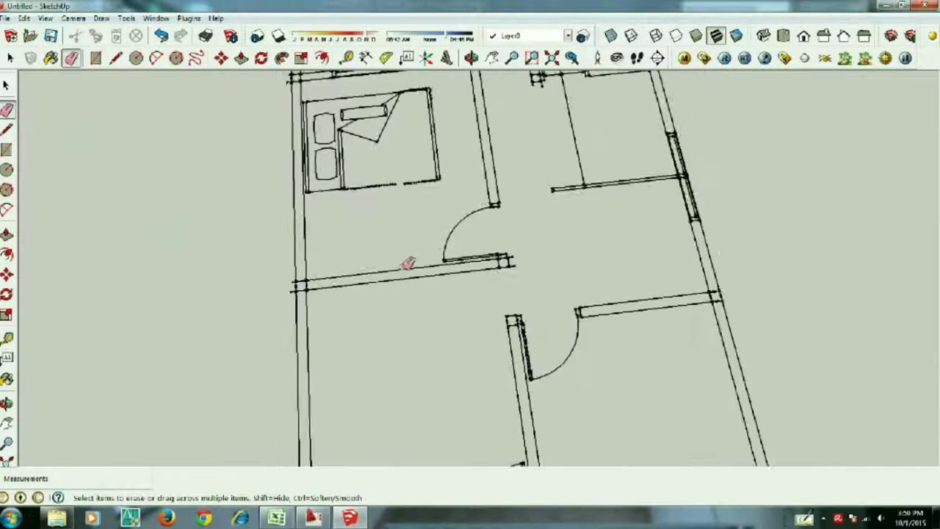
pyautogui.scroll(-1, 419, 235)
pyautogui.scroll(3, 455, 162)
pyautogui.scroll(1, 583, 95)
pyautogui.scroll(1, 584, 97)
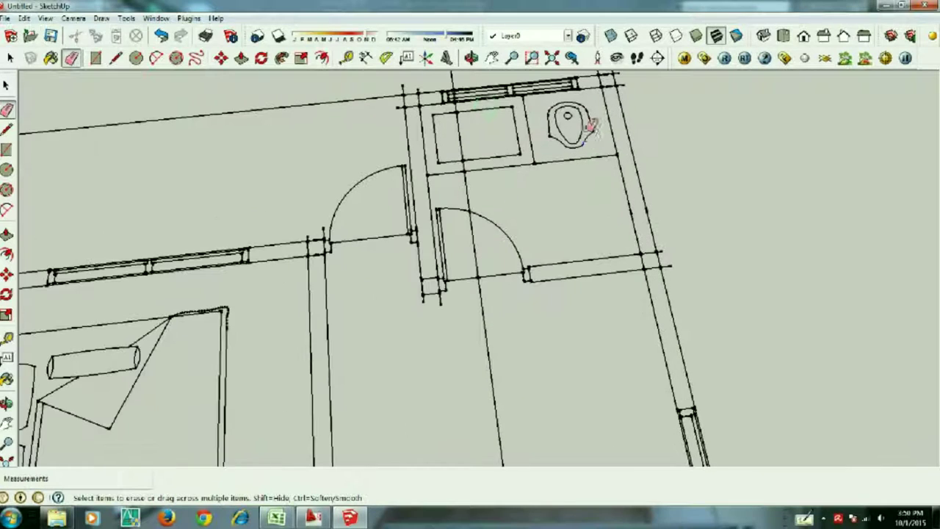
pyautogui.moveTo(587, 129)
pyautogui.mouseDown()
pyautogui.moveTo(591, 107)
pyautogui.moveTo(546, 115)
pyautogui.mouseUp()
pyautogui.scroll(1, 587, 105)
pyautogui.scroll(1, 588, 105)
pyautogui.moveTo(556, 151)
pyautogui.mouseDown()
pyautogui.moveTo(577, 161)
pyautogui.moveTo(497, 170)
pyautogui.mouseUp()
pyautogui.moveTo(431, 105); pyautogui.dragTo(406, 117)
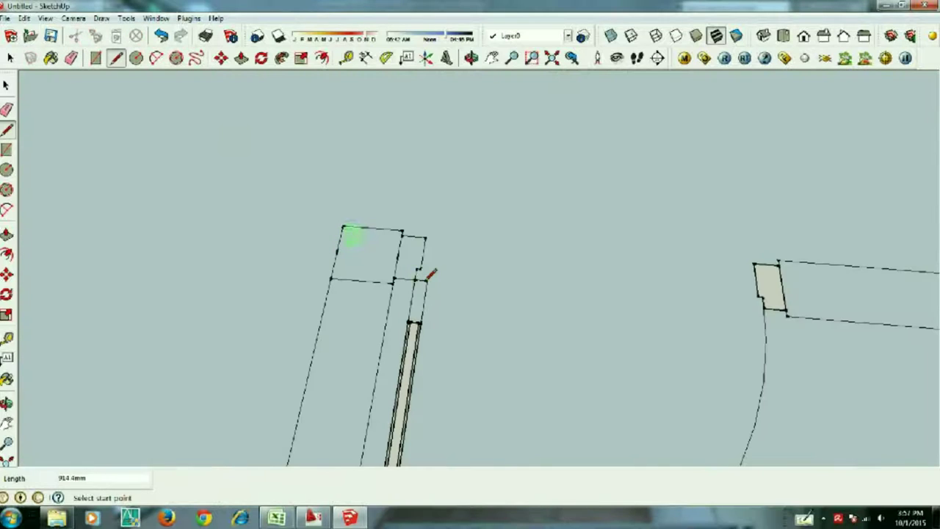
pyautogui.scroll(-3, 429, 277)
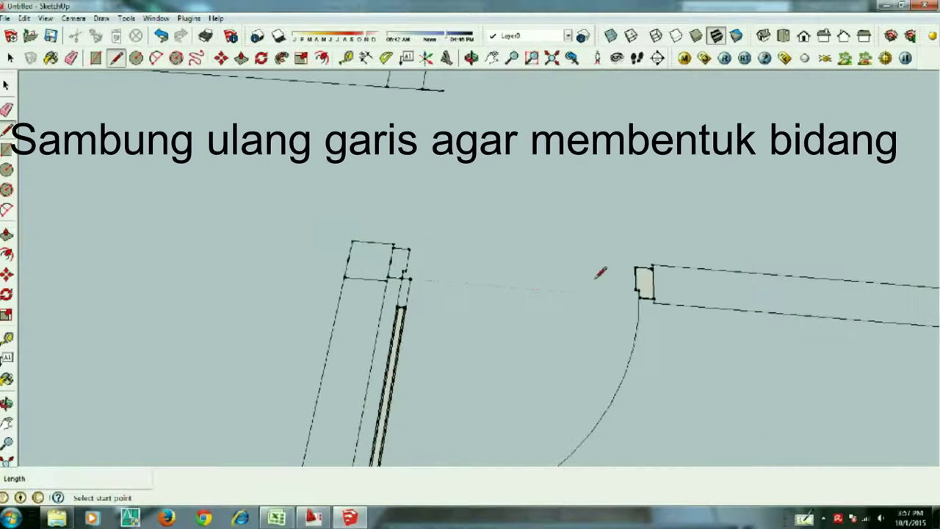
# Draw closing lines across the small rectangle and from the door arc to the post, forming faces.
pyautogui.click(637, 267)
pyautogui.click(653, 296)
pyautogui.scroll(-2, 492, 191)
pyautogui.scroll(2, 443, 337)
pyautogui.click(426, 352)
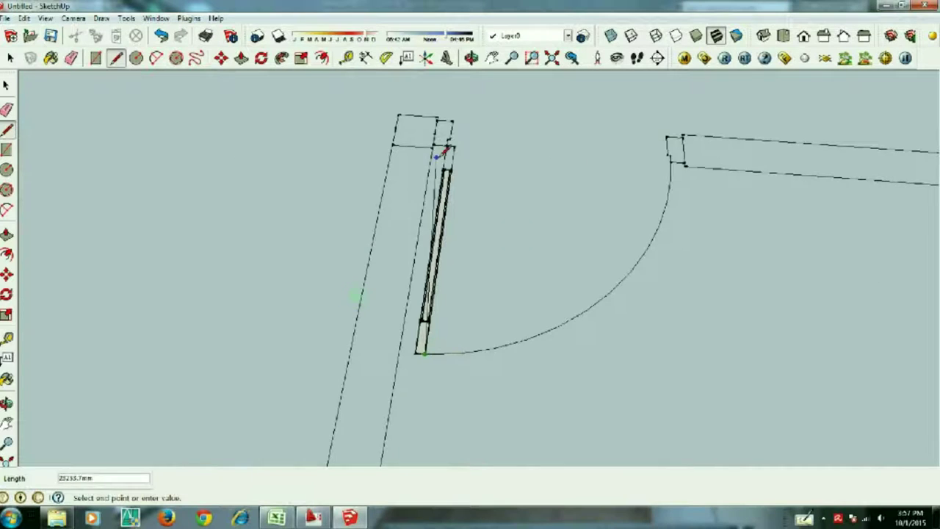
pyautogui.scroll(2, 444, 150)
pyautogui.click(454, 177)
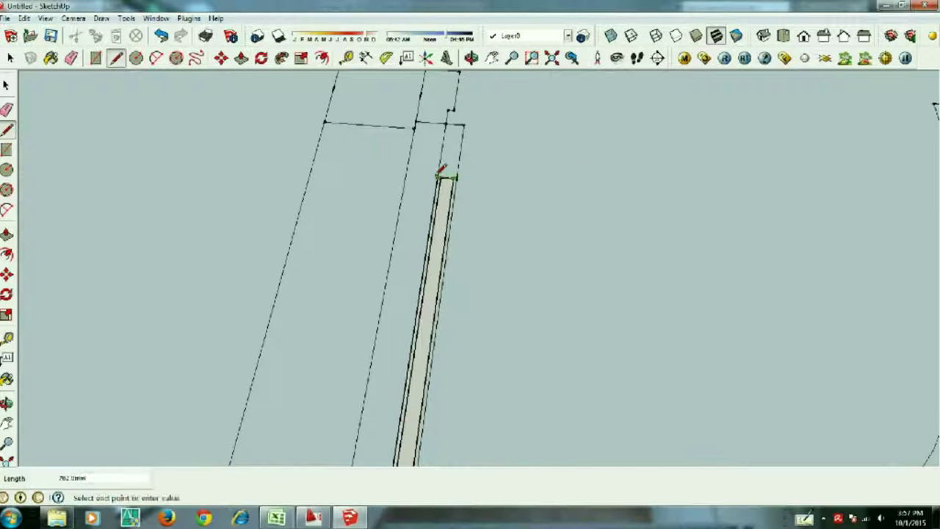
pyautogui.scroll(-2, 452, 147)
pyautogui.scroll(-2, 470, 80)
pyautogui.scroll(-3, 506, 235)
pyautogui.scroll(-2, 539, 263)
pyautogui.scroll(-2, 552, 238)
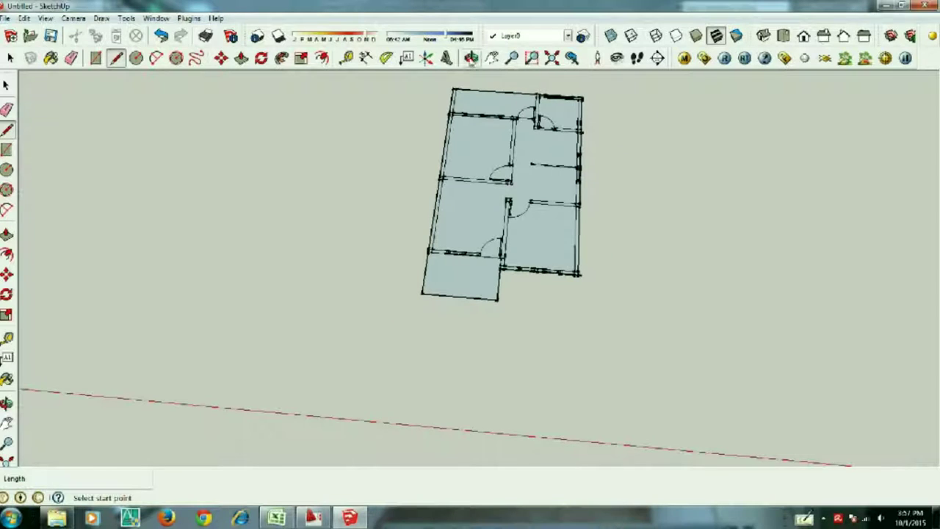
# Adjust the view and start a tape measurement from the left wall.
pyautogui.click(471, 57)
pyautogui.scroll(2, 514, 220)
pyautogui.scroll(3, 440, 257)
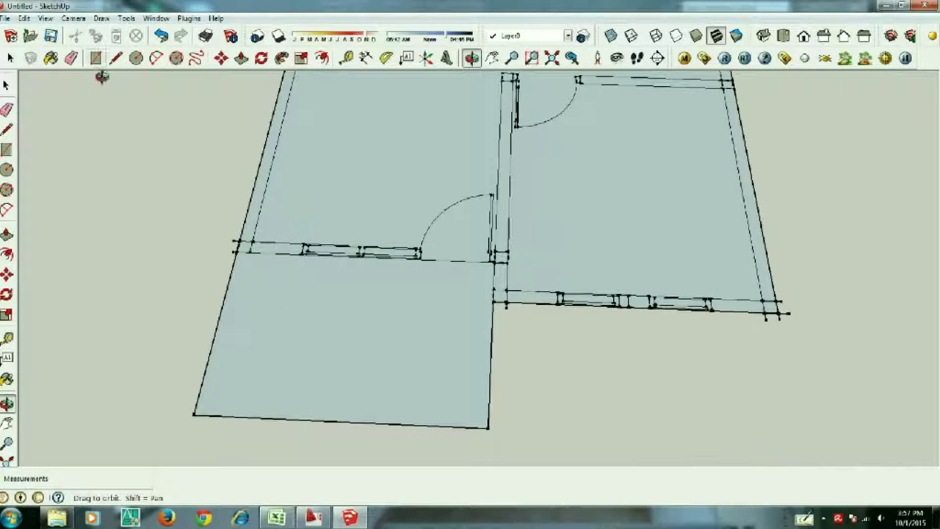
pyautogui.click(346, 58)
pyautogui.click(263, 198)
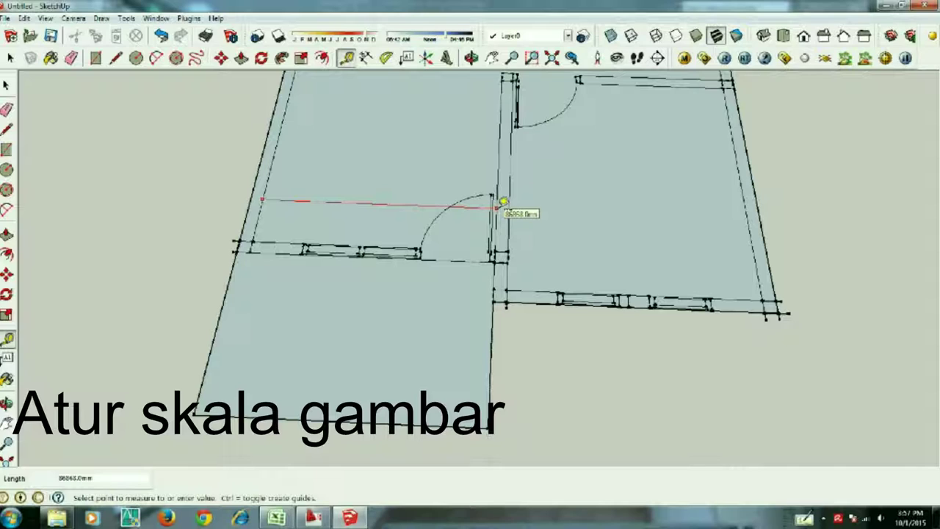
# Finish the 86865 mm measurement across the left room and start another from the left wall.
pyautogui.click(497, 203)
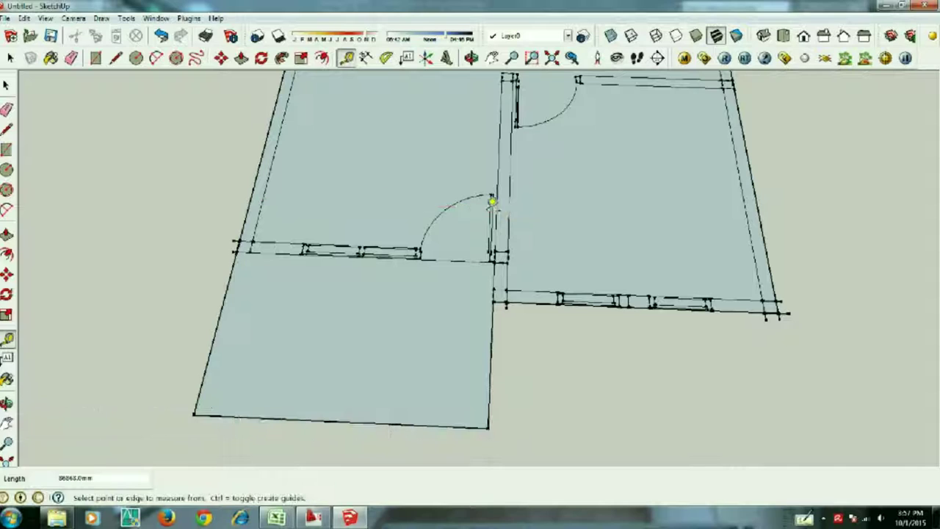
pyautogui.click(265, 205)
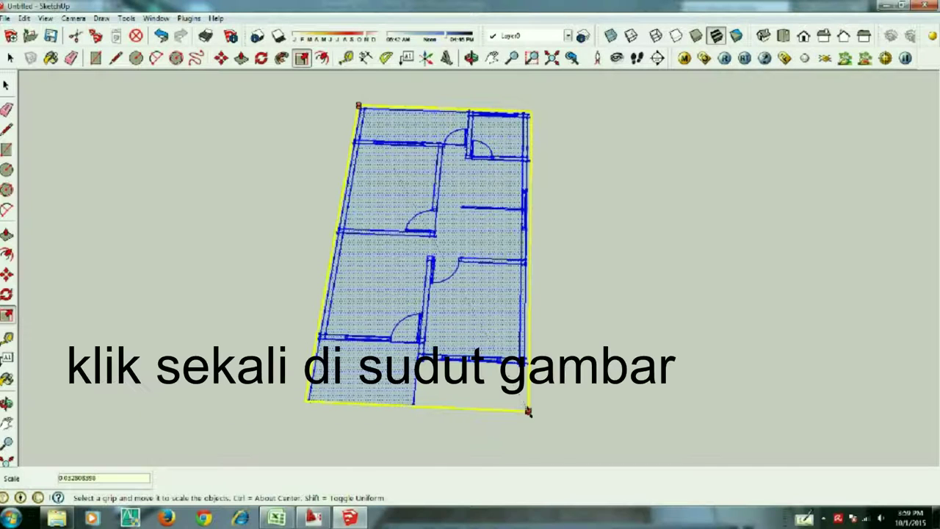
# Scale the whole plan from its corner grip by a factor of 0.8421052632.
pyautogui.click(528, 411)
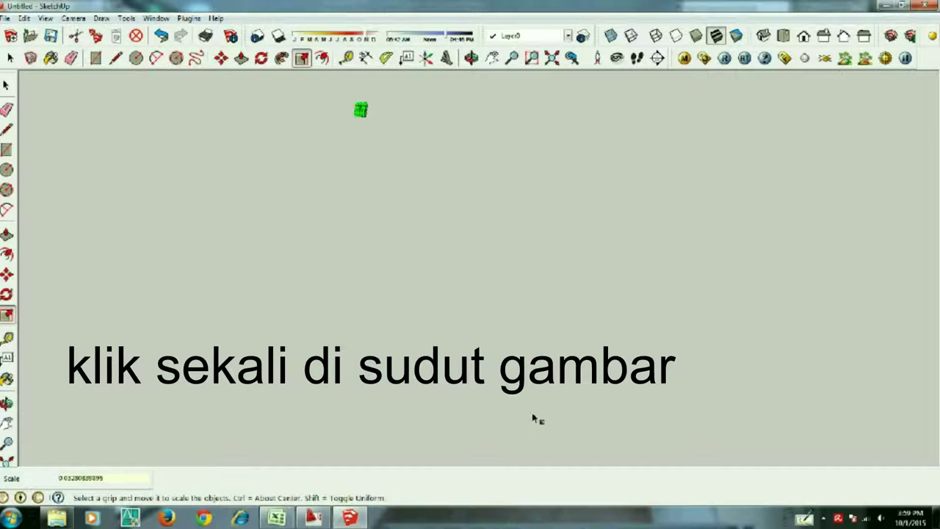
pyautogui.scroll(3, 358, 110)
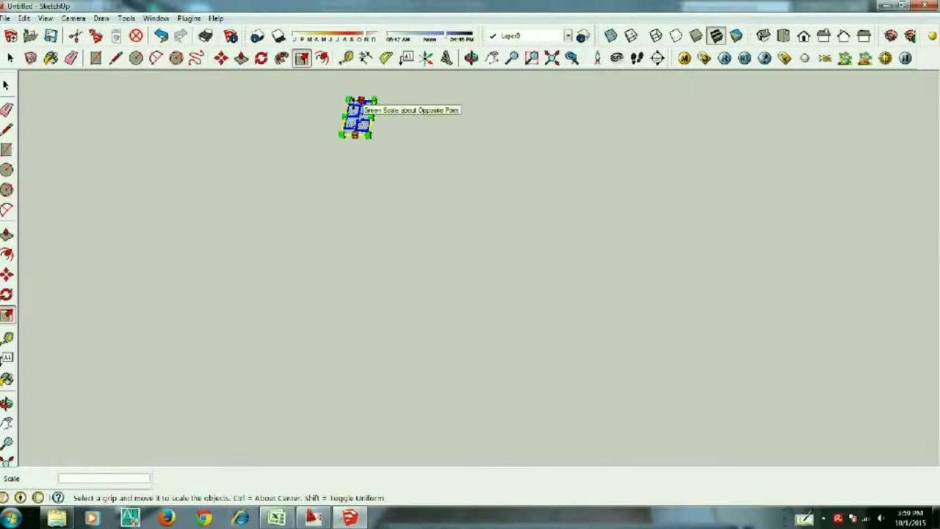
pyautogui.scroll(4, 358, 111)
pyautogui.scroll(6, 359, 114)
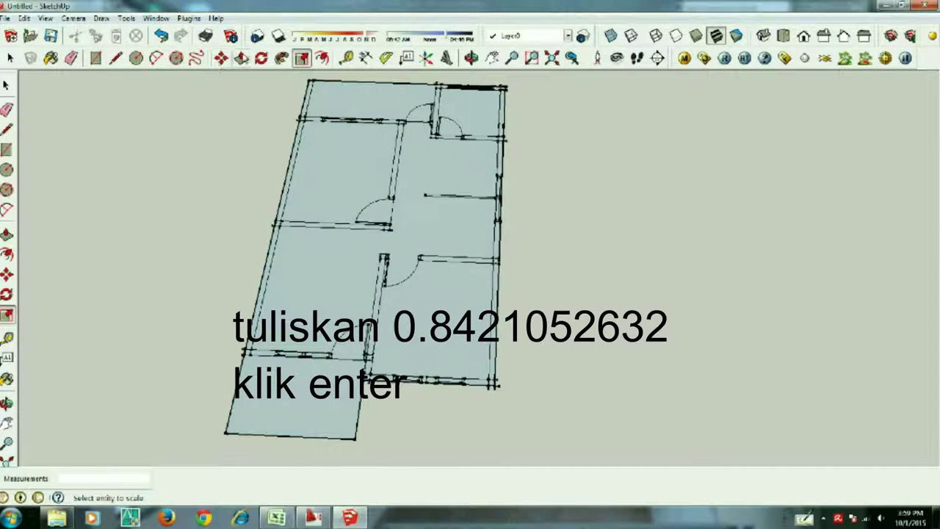
pyautogui.click(346, 58)
pyautogui.scroll(2, 257, 349)
# Measure two room widths (about 3000 mm) and the wall thickness (about 150 mm).
pyautogui.click(256, 317)
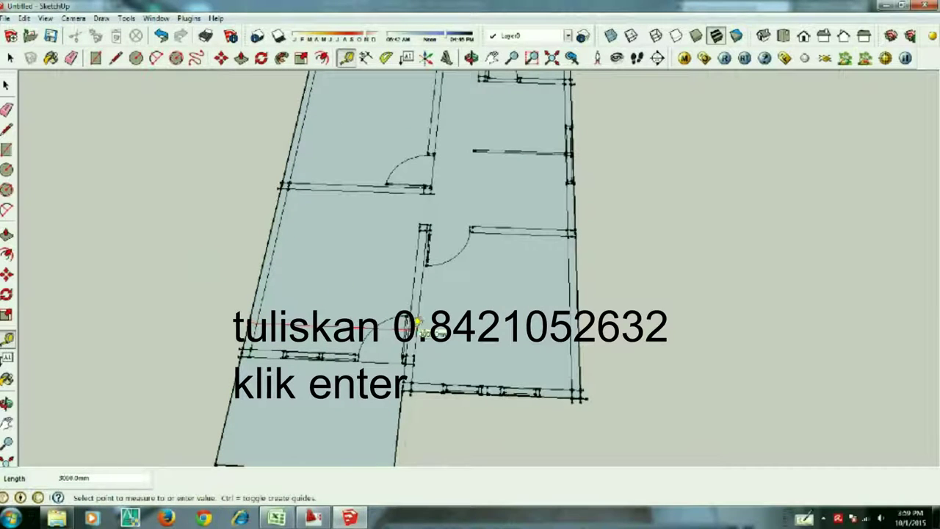
pyautogui.click(417, 321)
pyautogui.click(416, 332)
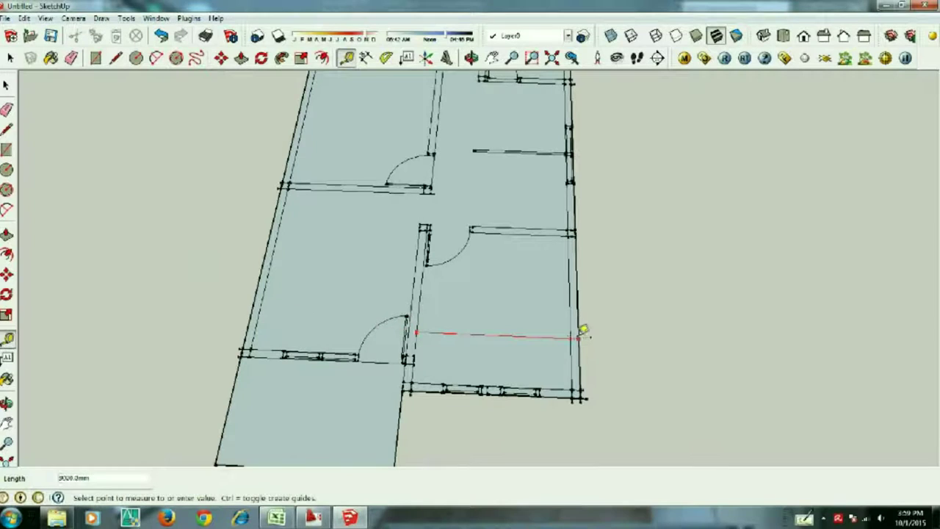
pyautogui.click(579, 336)
pyautogui.scroll(4, 400, 389)
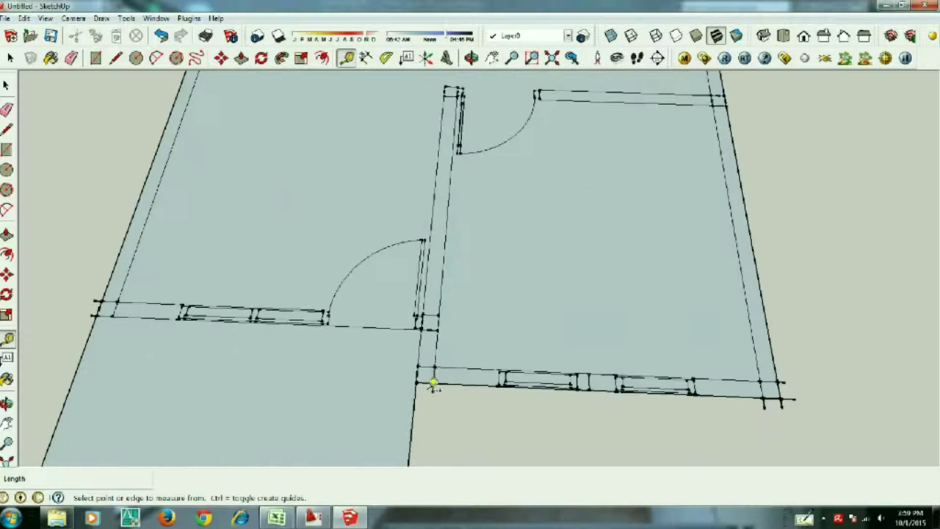
pyautogui.click(427, 359)
pyautogui.click(438, 359)
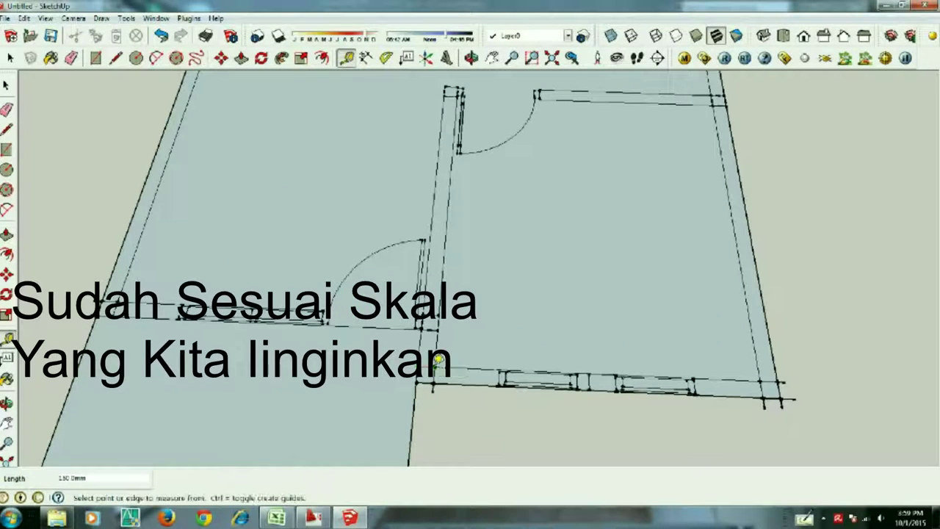
# Orbit and zoom to tilt the floor plan into a perspective view.
pyautogui.click(471, 58)
pyautogui.scroll(-5, 593, 357)
pyautogui.moveTo(592, 373); pyautogui.dragTo(602, 228)
pyautogui.moveTo(578, 272)
pyautogui.mouseDown()
pyautogui.moveTo(566, 299)
pyautogui.moveTo(571, 419)
pyautogui.mouseUp()
pyautogui.scroll(3, 580, 419)
pyautogui.scroll(3, 538, 387)
pyautogui.scroll(-2, 485, 339)
pyautogui.scroll(-2, 416, 342)
pyautogui.scroll(-2, 352, 273)
pyautogui.scroll(5, 326, 257)
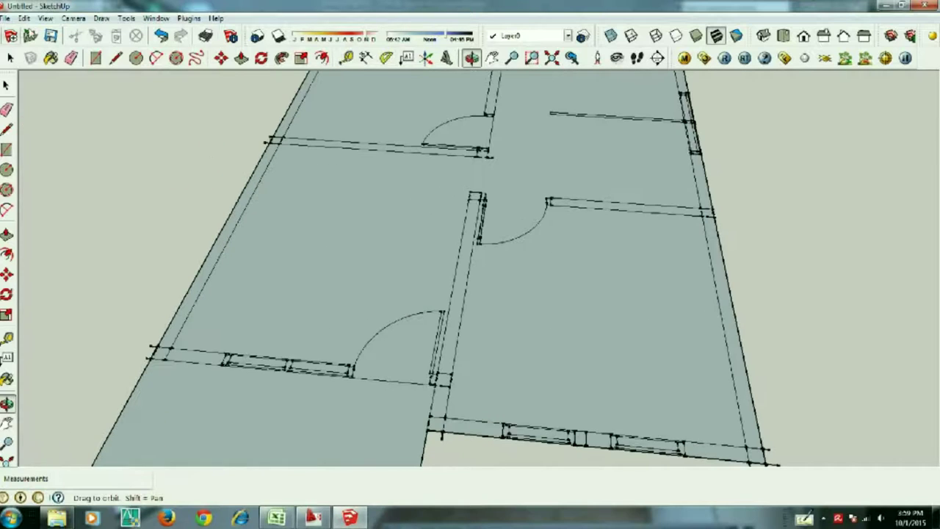
pyautogui.click(241, 59)
# Raise the left outer wall strip to full wall height.
pyautogui.click(239, 226)
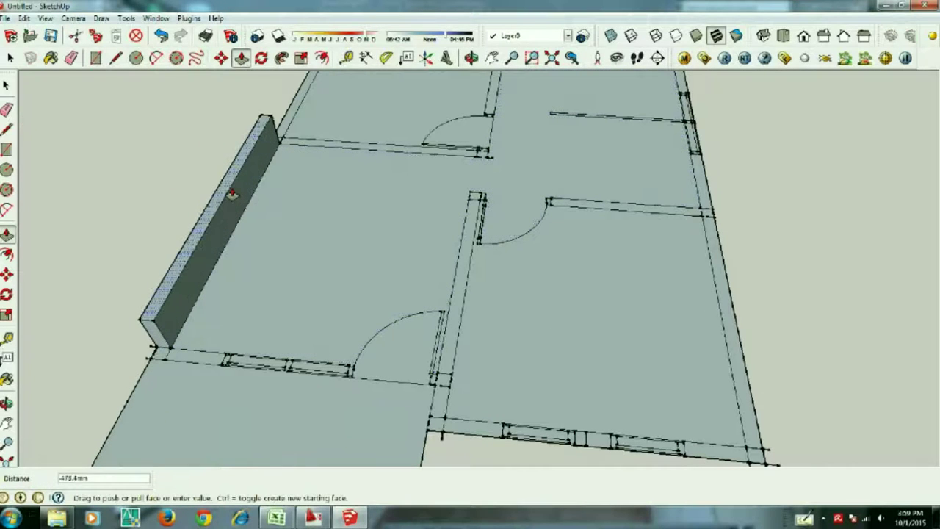
pyautogui.press('Return')
pyautogui.scroll(3, 232, 194)
pyautogui.scroll(-5, 235, 294)
pyautogui.scroll(3, 273, 168)
pyautogui.scroll(2, 256, 223)
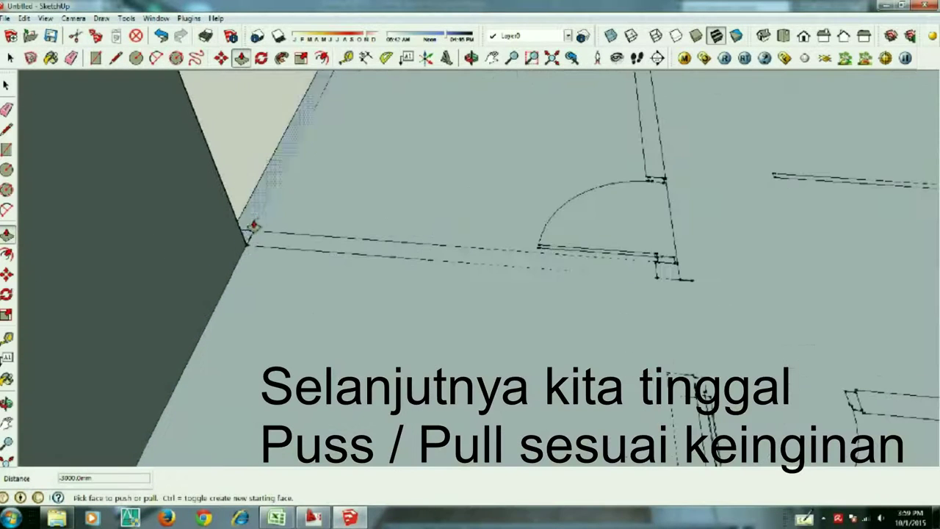
pyautogui.scroll(-4, 249, 242)
pyautogui.scroll(1, 269, 254)
pyautogui.scroll(3, 262, 255)
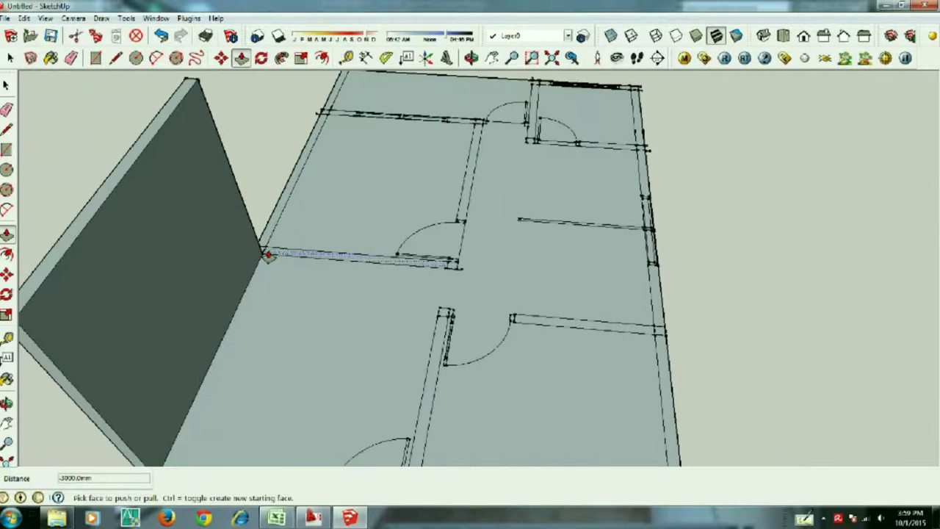
pyautogui.scroll(2, 263, 255)
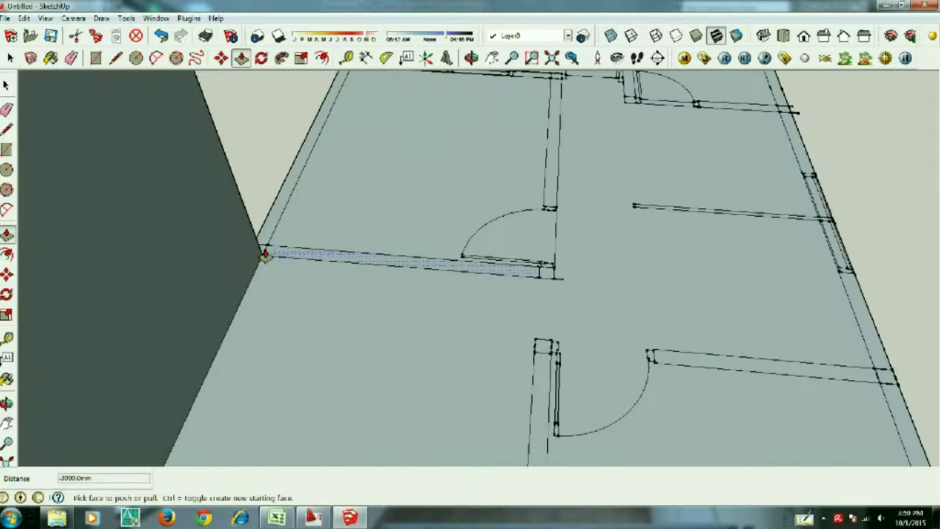
# Push/pull the dark interior wall face to give it thickness, then raise another interior strip to full height.
pyautogui.click(262, 253)
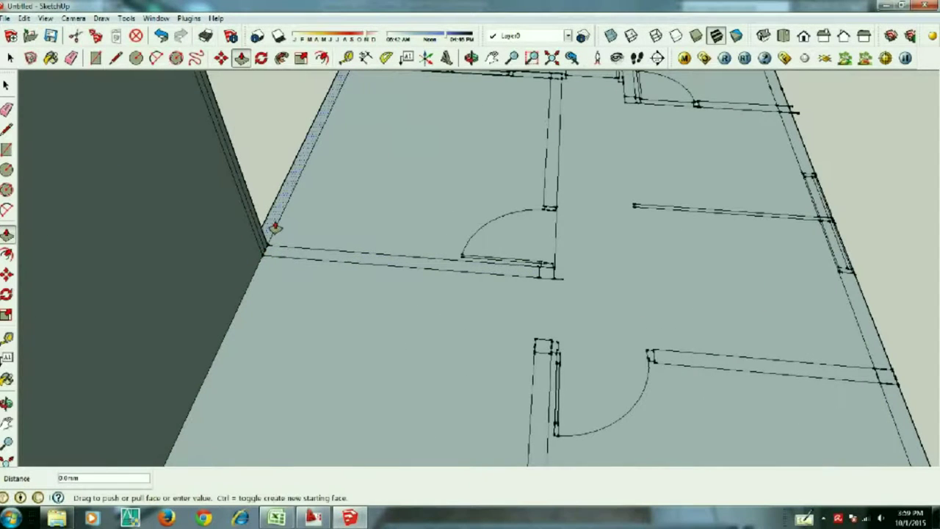
pyautogui.click(274, 229)
pyautogui.scroll(-3, 294, 294)
pyautogui.scroll(2, 311, 206)
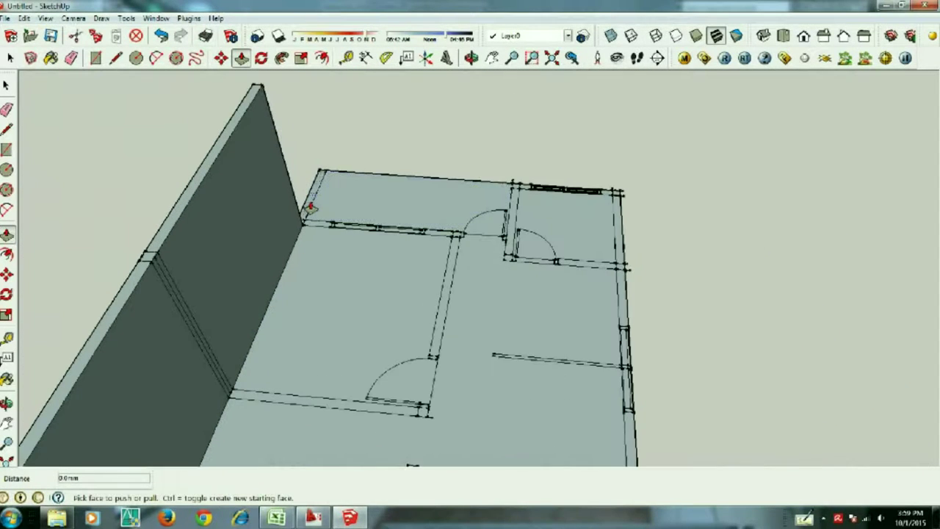
pyautogui.click(312, 206)
pyautogui.scroll(2, 310, 219)
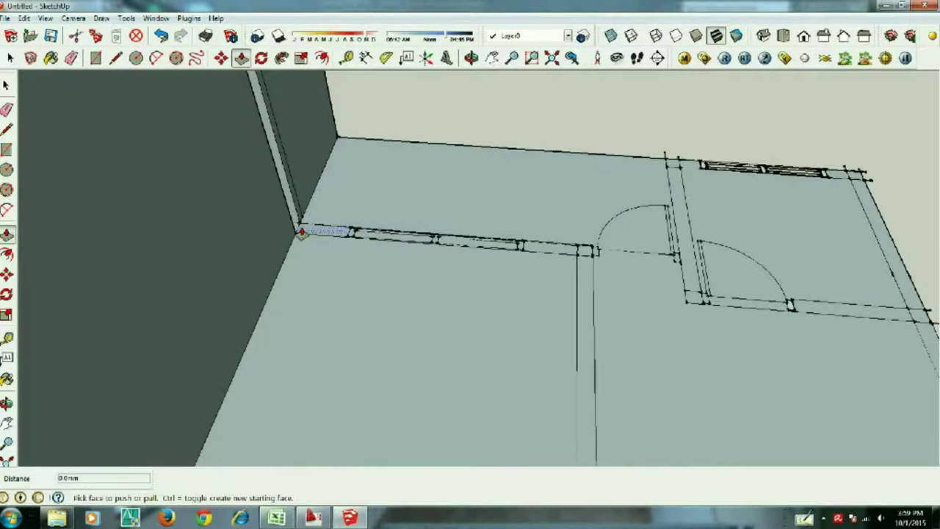
pyautogui.scroll(2, 295, 232)
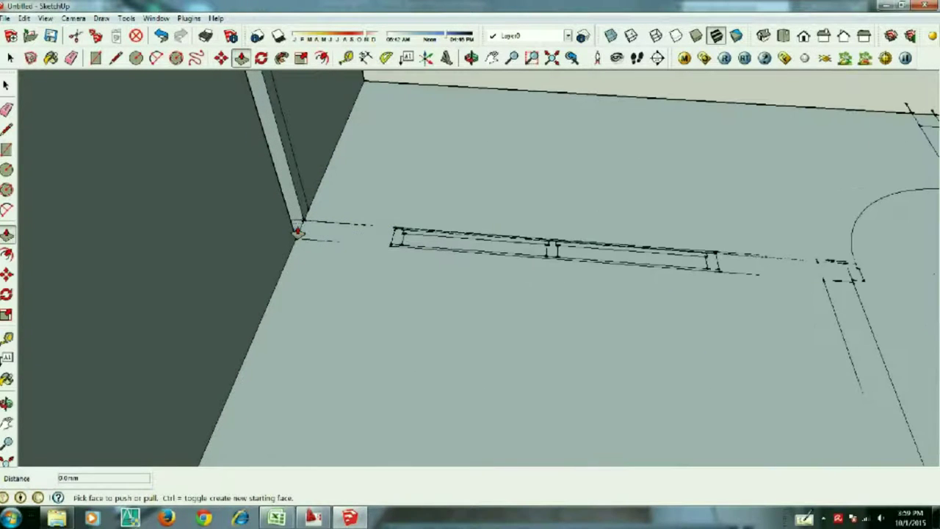
pyautogui.click(317, 237)
pyautogui.scroll(-3, 468, 142)
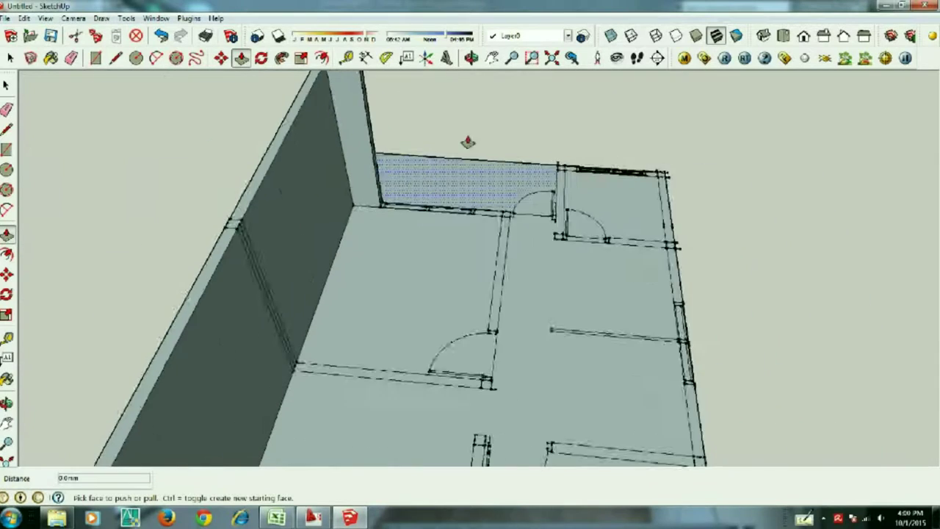
pyautogui.scroll(-3, 368, 304)
# Raise the thin wall strip in another room and the front wall strip to the same height.
pyautogui.moveTo(357, 201); pyautogui.dragTo(318, 334, button='middle')
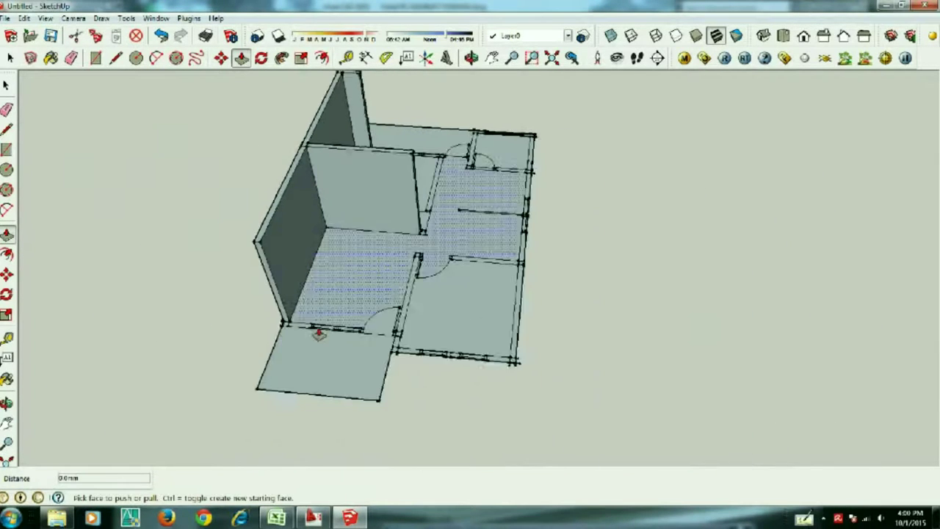
pyautogui.scroll(3, 318, 334)
pyautogui.moveTo(210, 263); pyautogui.dragTo(387, 323, button='middle')
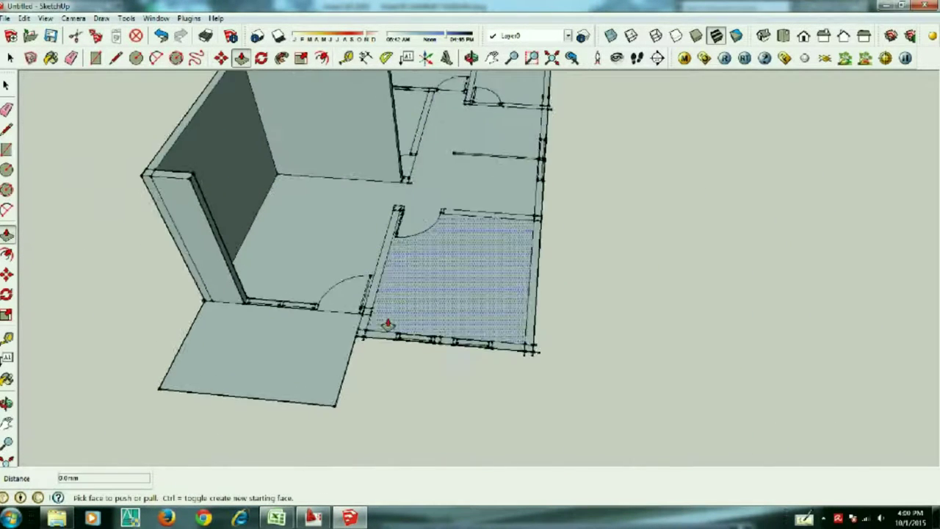
pyautogui.scroll(2, 387, 323)
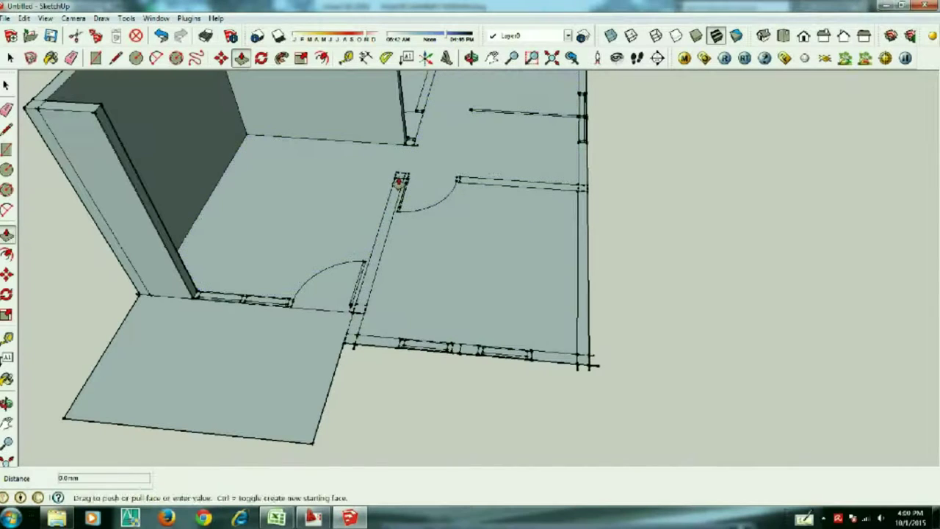
pyautogui.click(388, 221)
pyautogui.doubleClick(298, 258)
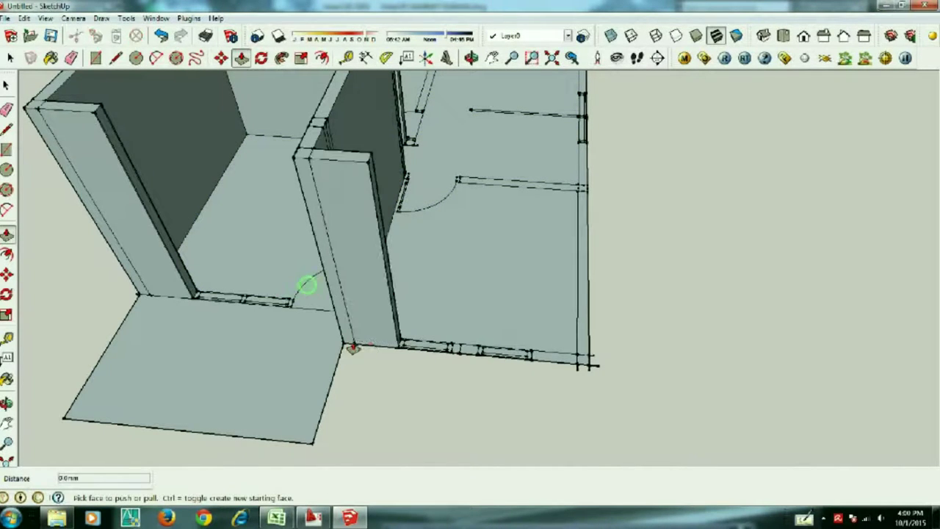
# Raise the short wall strip and the wall beside the window to full height.
pyautogui.scroll(-3, 151, 315)
pyautogui.moveTo(151, 315); pyautogui.dragTo(311, 199, button='middle')
pyautogui.scroll(3, 320, 138)
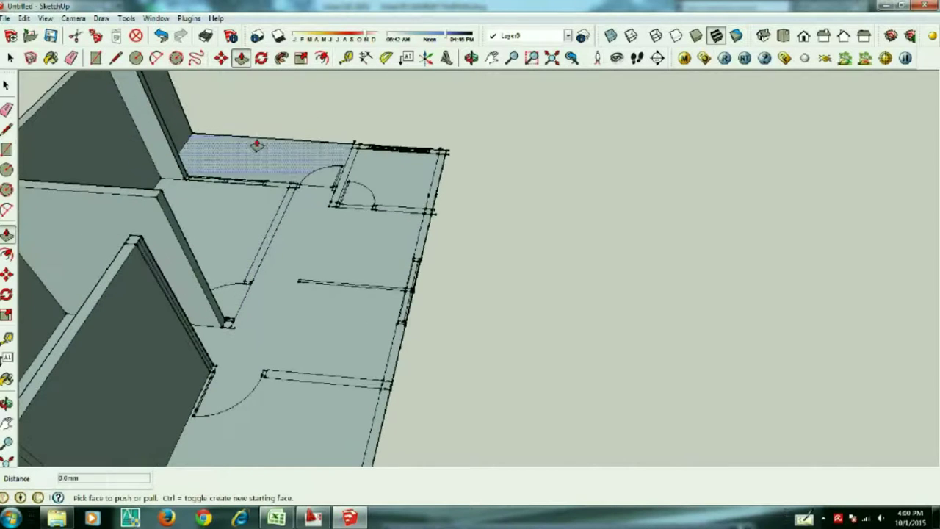
pyautogui.moveTo(320, 138); pyautogui.dragTo(231, 161, button='middle')
pyautogui.scroll(3, 298, 206)
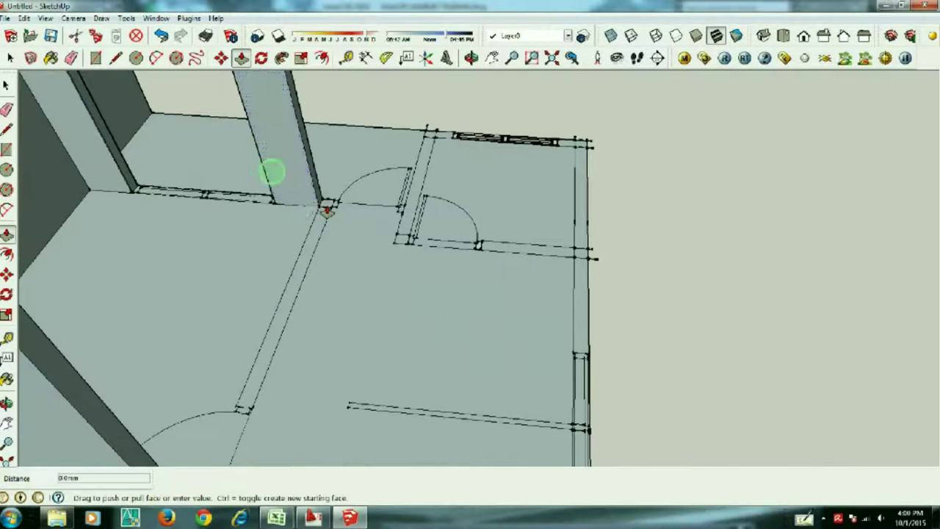
pyautogui.click(327, 210)
pyautogui.click(431, 133)
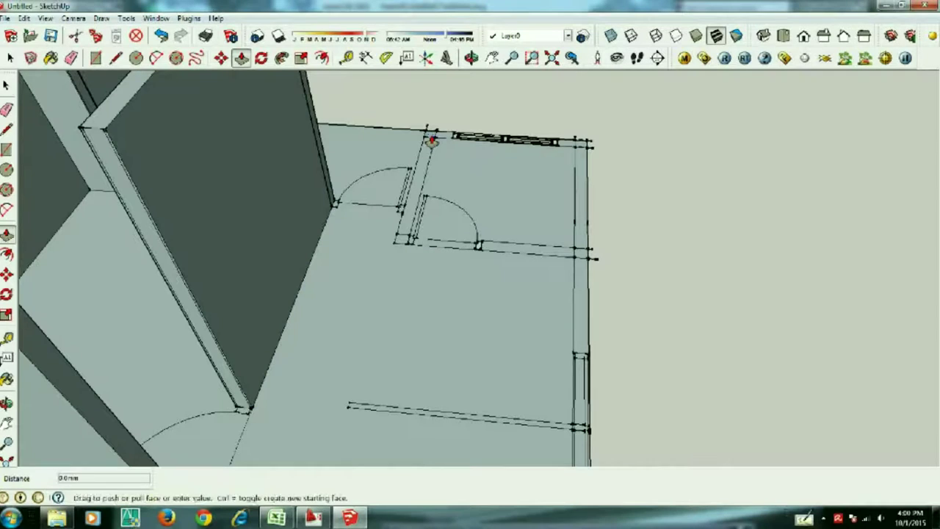
pyautogui.click(432, 139)
pyautogui.click(580, 144)
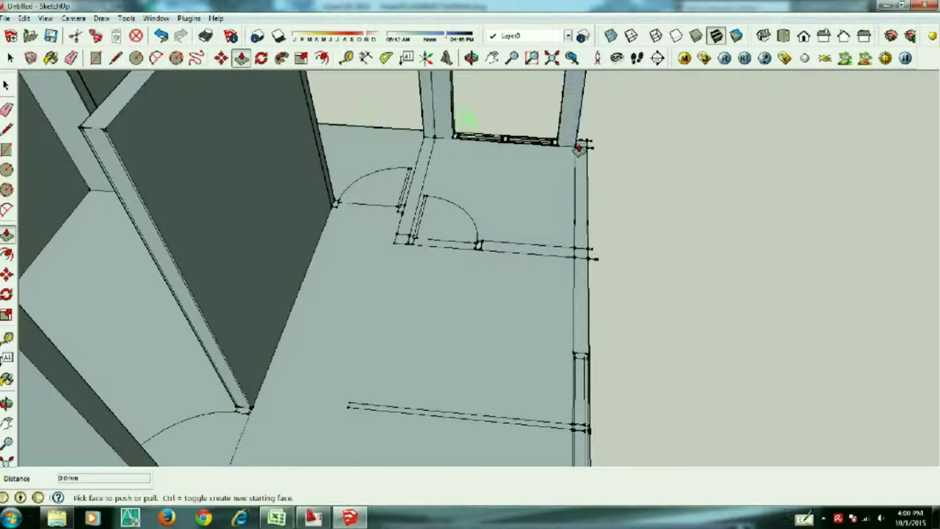
# Raise the right-hand wall strip, the face between the two walls, and the thin strip to wall height.
pyautogui.click(423, 158)
pyautogui.click(418, 250)
pyautogui.click(336, 199)
pyautogui.click(580, 184)
pyautogui.click(478, 139)
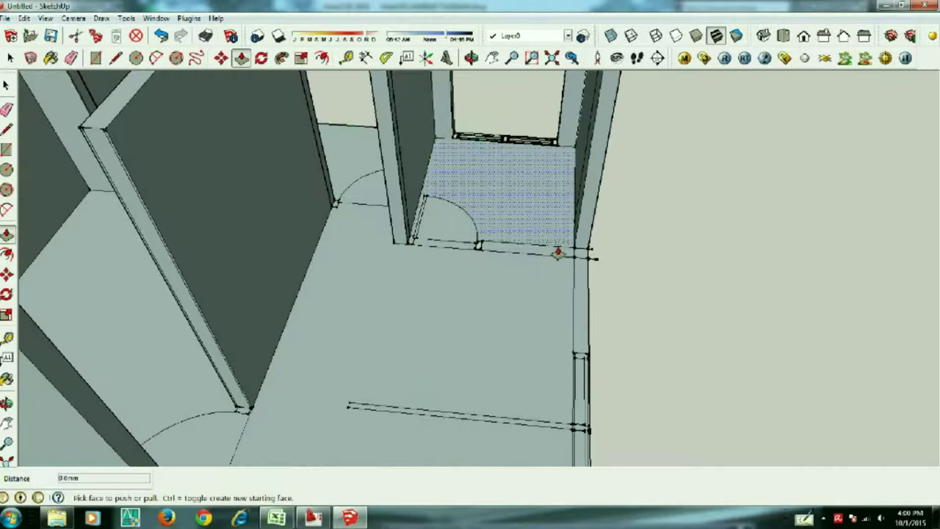
pyautogui.click(565, 253)
pyautogui.moveTo(583, 284); pyautogui.dragTo(450, 129, button='middle')
pyautogui.scroll(-5, 456, 183)
pyautogui.scroll(5, 504, 212)
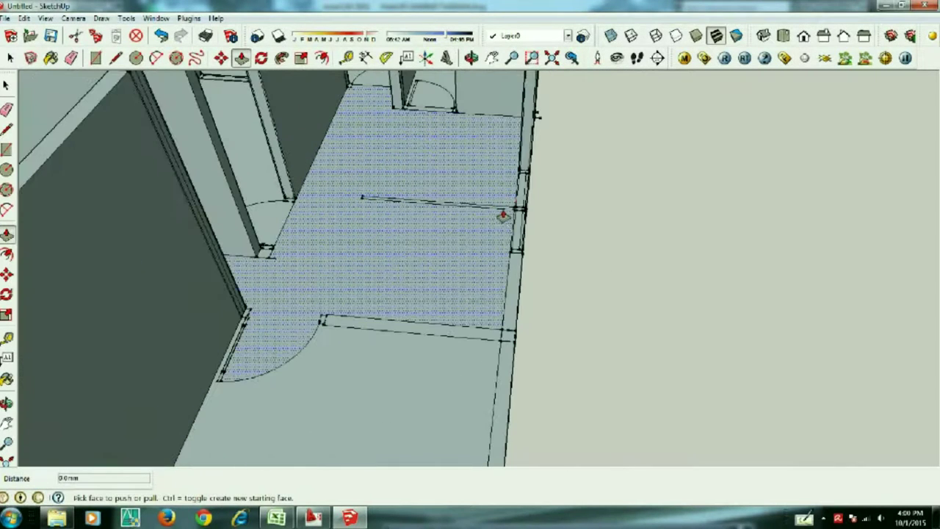
pyautogui.doubleClick(516, 289)
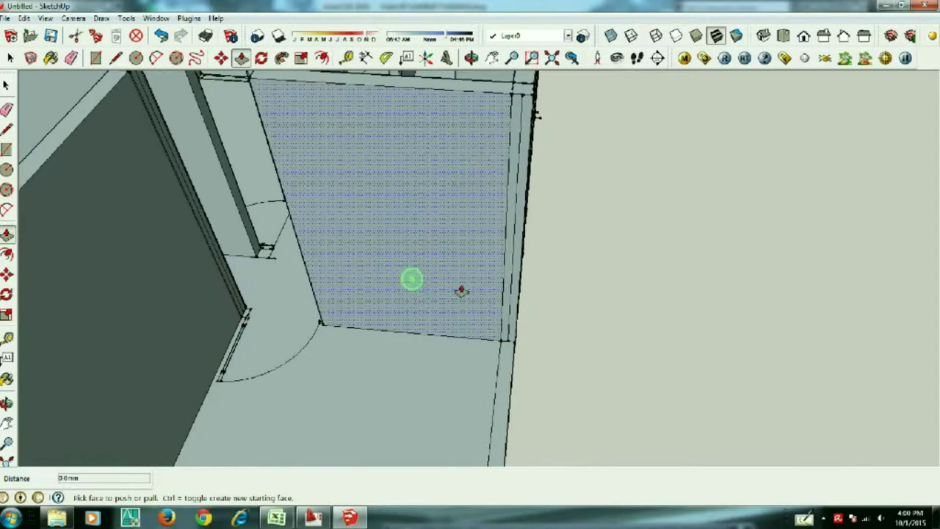
# Pull the remaining floor strip and the narrow right partition up into full-height walls.
pyautogui.moveTo(462, 290); pyautogui.dragTo(505, 291, button='middle')
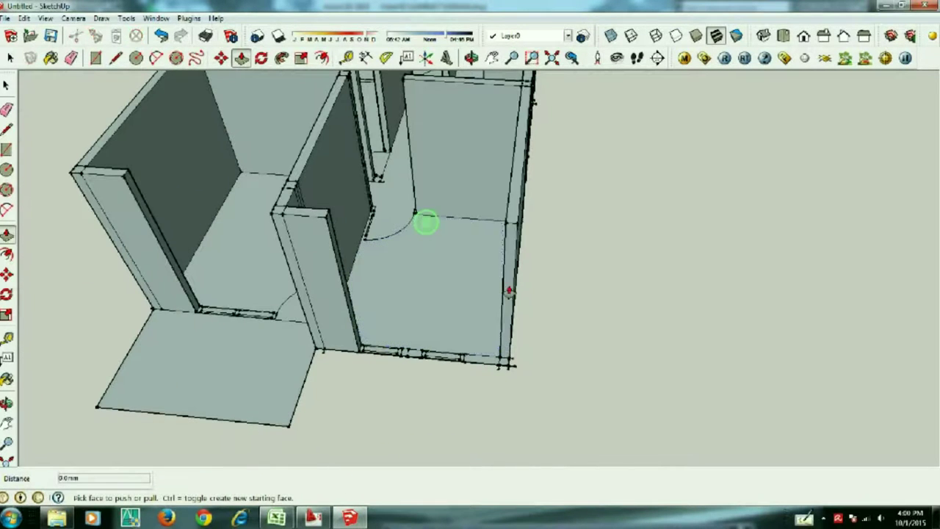
pyautogui.scroll(2, 508, 364)
pyautogui.scroll(1, 499, 369)
pyautogui.moveTo(492, 371); pyautogui.dragTo(432, 359)
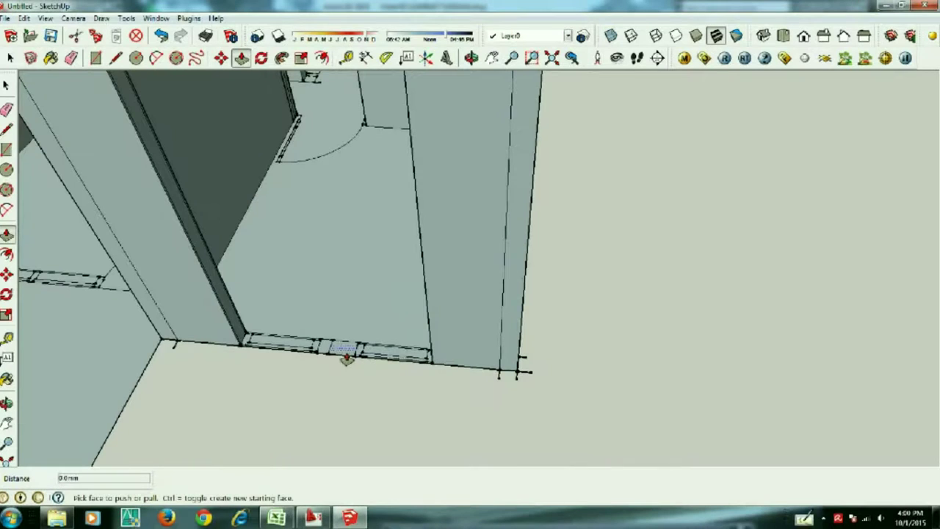
pyautogui.moveTo(346, 358); pyautogui.dragTo(319, 346)
pyautogui.moveTo(319, 345); pyautogui.dragTo(313, 368, button='middle')
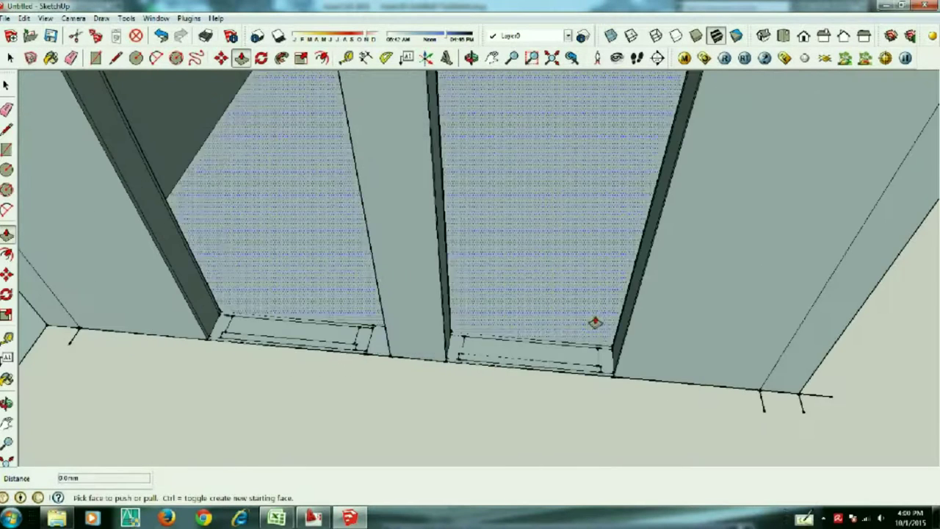
pyautogui.moveTo(596, 321); pyautogui.dragTo(458, 343, button='middle')
pyautogui.moveTo(477, 336); pyautogui.dragTo(563, 350)
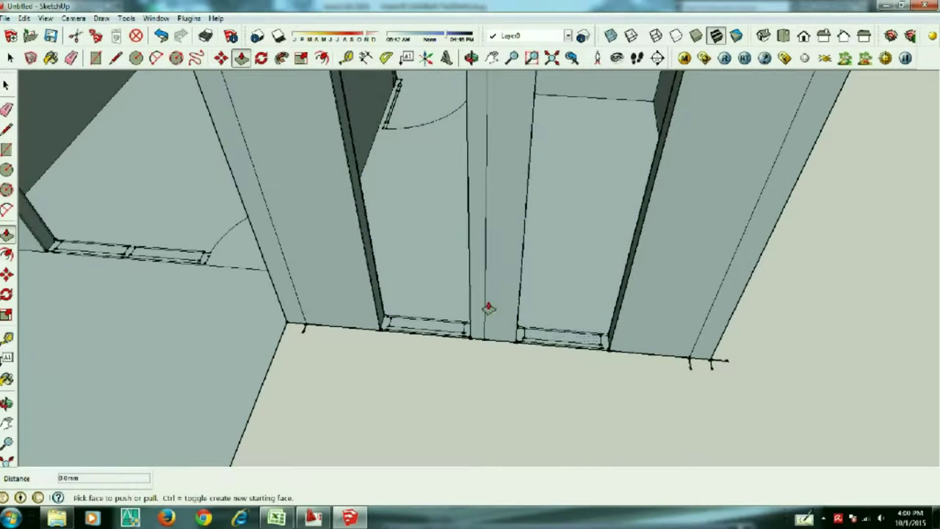
pyautogui.scroll(-5, 441, 272)
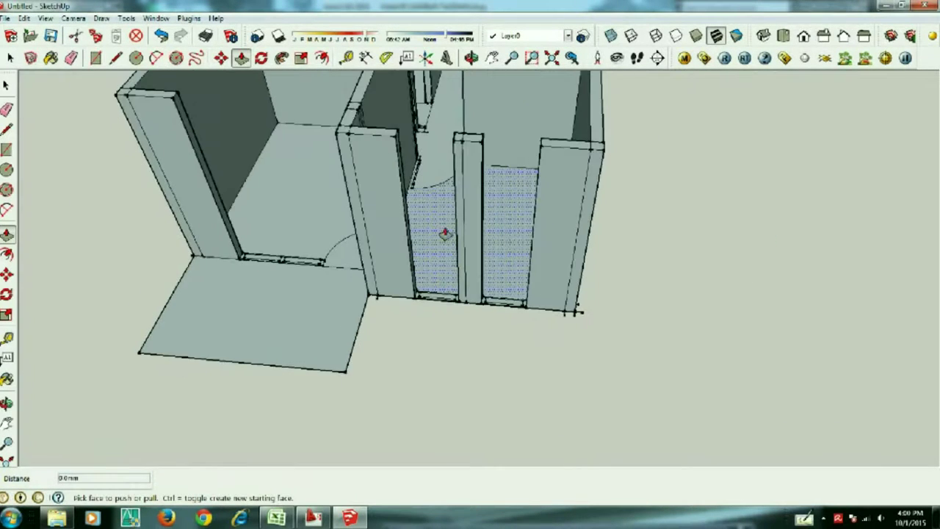
pyautogui.click(472, 58)
# Orbit out to an overview of the wall model, then down to a low front view of the walls.
pyautogui.moveTo(392, 151)
pyautogui.mouseDown()
pyautogui.moveTo(598, 326)
pyautogui.moveTo(422, 269)
pyautogui.moveTo(738, 271)
pyautogui.mouseUp()
pyautogui.scroll(-5, 598, 325)
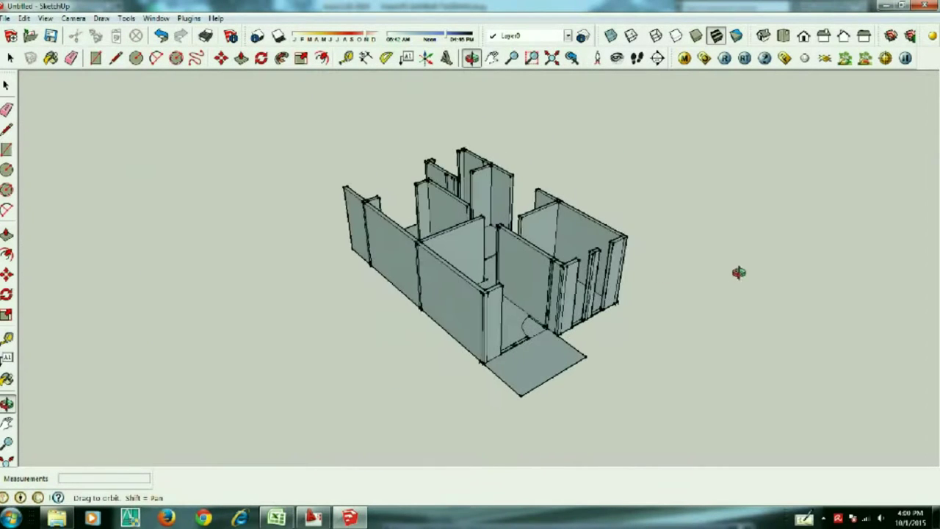
pyautogui.scroll(5, 549, 266)
pyautogui.moveTo(564, 268)
pyautogui.mouseDown()
pyautogui.moveTo(404, 273)
pyautogui.moveTo(365, 252)
pyautogui.moveTo(612, 239)
pyautogui.moveTo(595, 248)
pyautogui.moveTo(654, 279)
pyautogui.moveTo(453, 330)
pyautogui.moveTo(483, 317)
pyautogui.moveTo(583, 335)
pyautogui.moveTo(514, 309)
pyautogui.moveTo(411, 220)
pyautogui.moveTo(234, 96)
pyautogui.mouseUp()
pyautogui.scroll(-3, 584, 334)
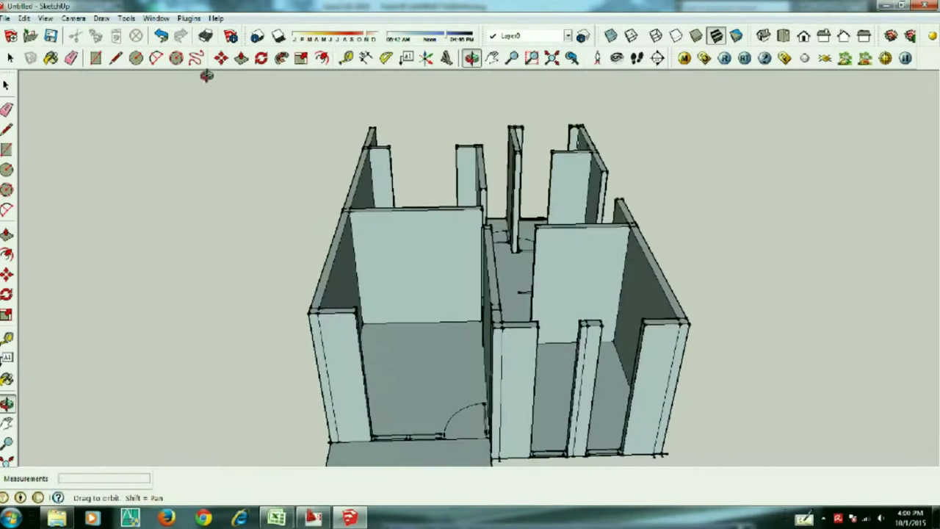
# Open File > Save As and browse to the Computer location.
pyautogui.click(7, 19)
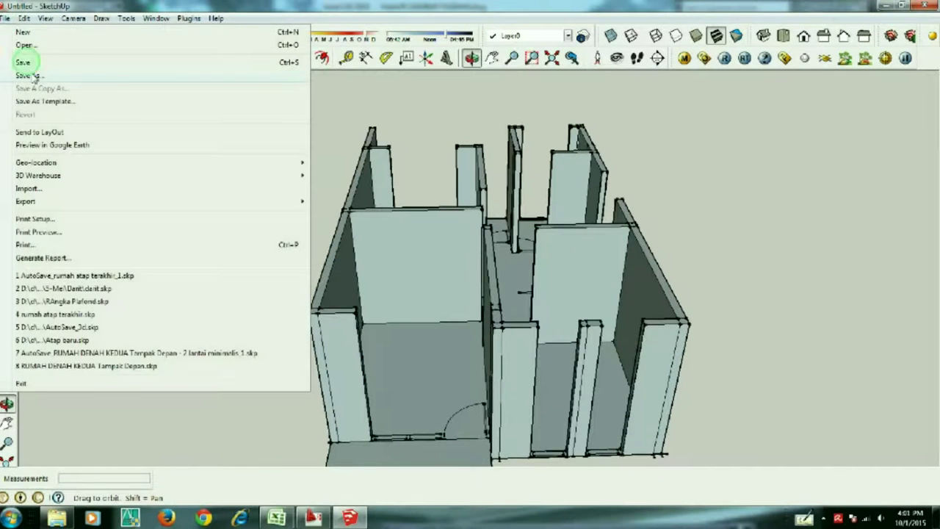
pyautogui.click(33, 77)
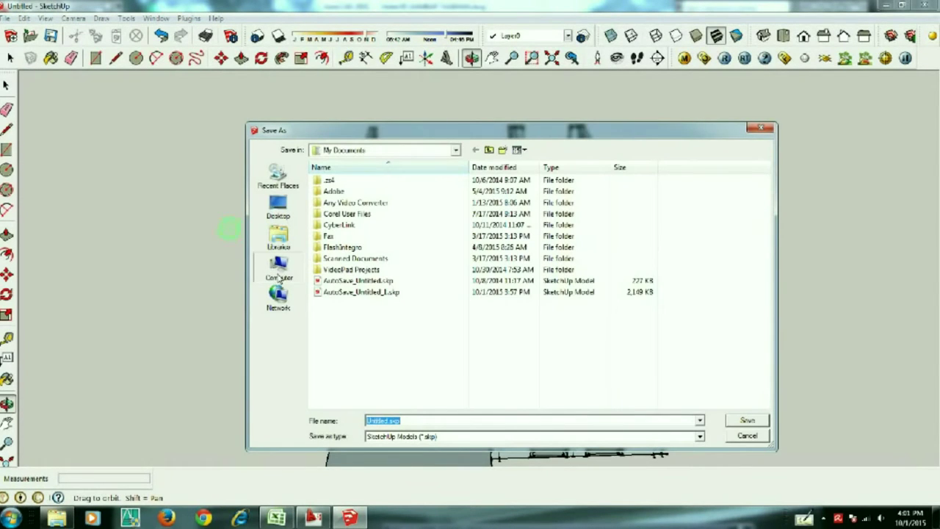
pyautogui.click(279, 272)
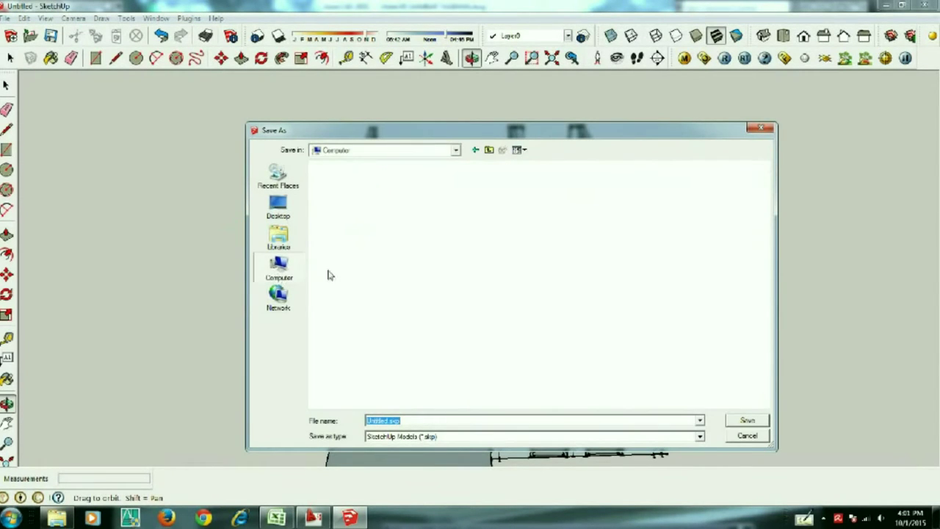